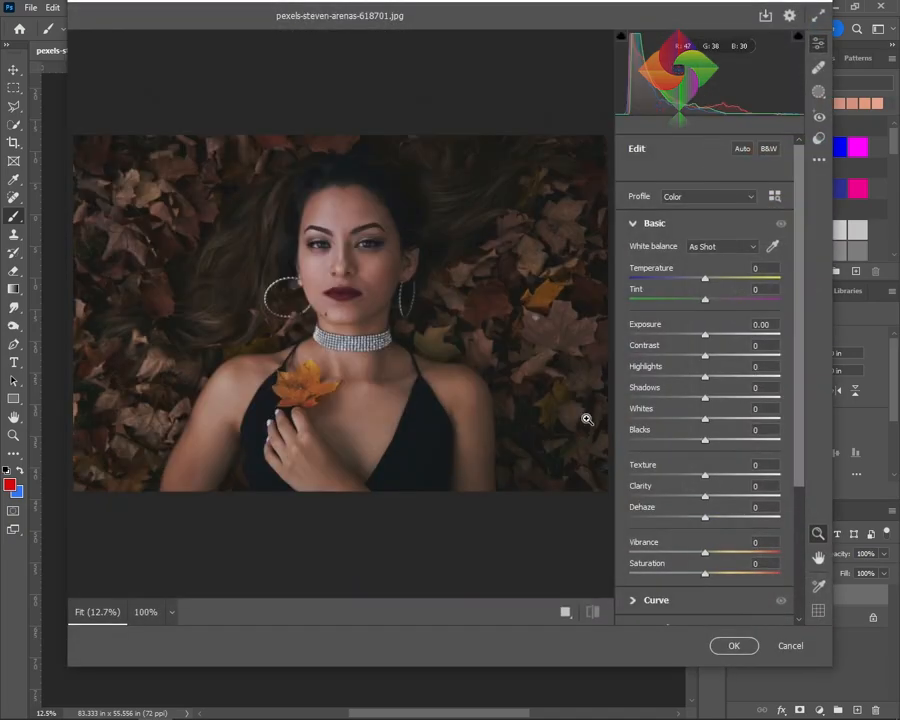
Set the portrait's Vibrance to +39 and Saturation to +22 in the Camera Raw Filter
click(338, 368)
drag(407, 262, 396, 342)
scroll(710, 408, down, 3)
scroll(710, 408, down, 1)
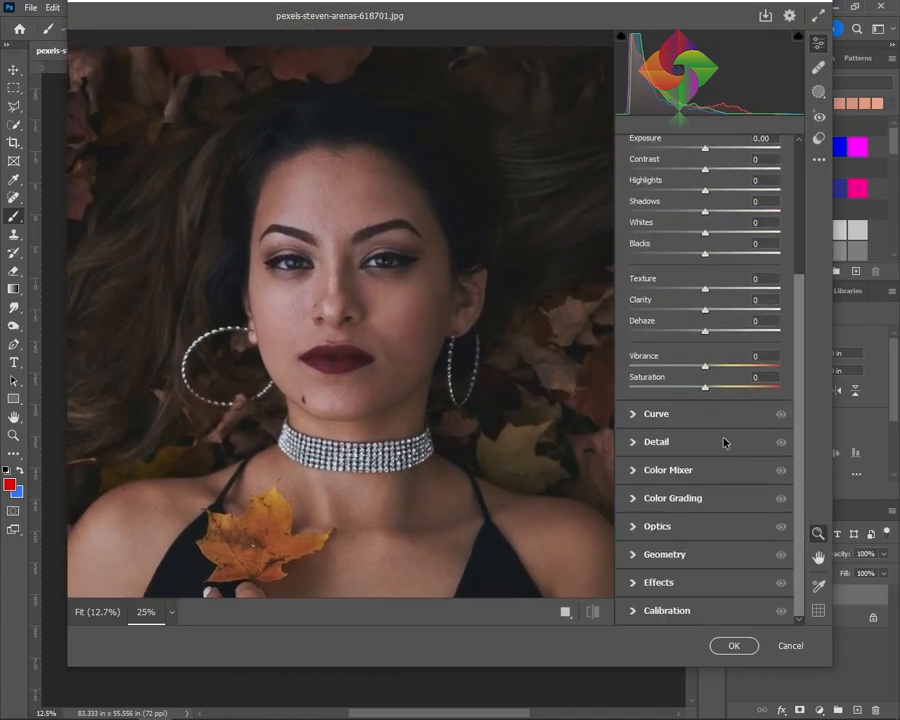
drag(710, 369, 737, 369)
drag(706, 388, 723, 388)
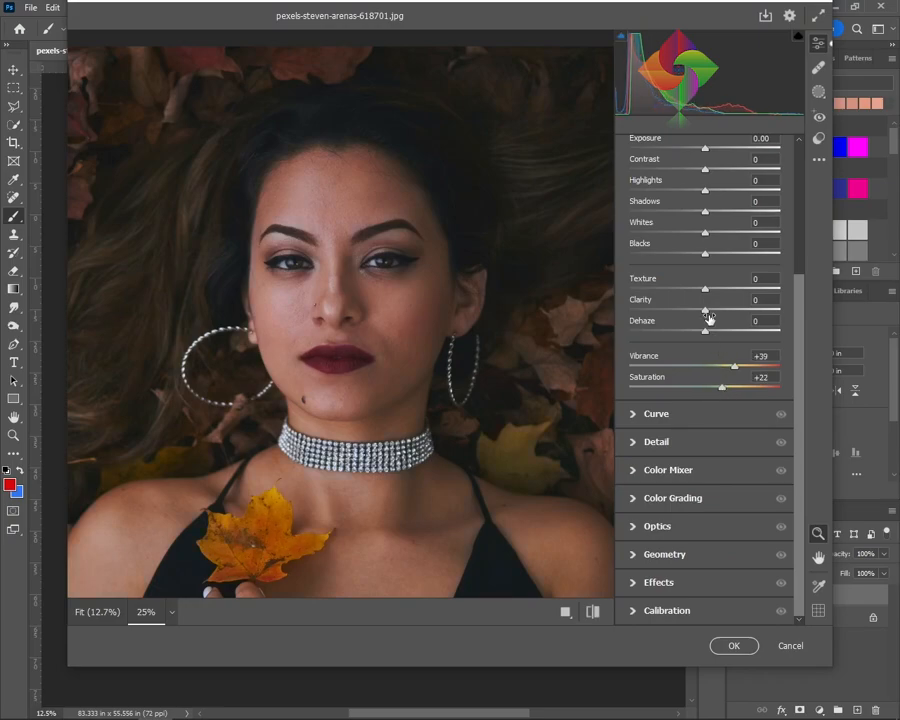
Set Exposure to +0.80, Contrast to +14, Highlights to -25, Shadows to +7 and Whites to +9
scroll(704, 314, up, 3)
mouse_move(707, 302)
mouse_down()
mouse_move(725, 302)
mouse_move(716, 324)
mouse_up()
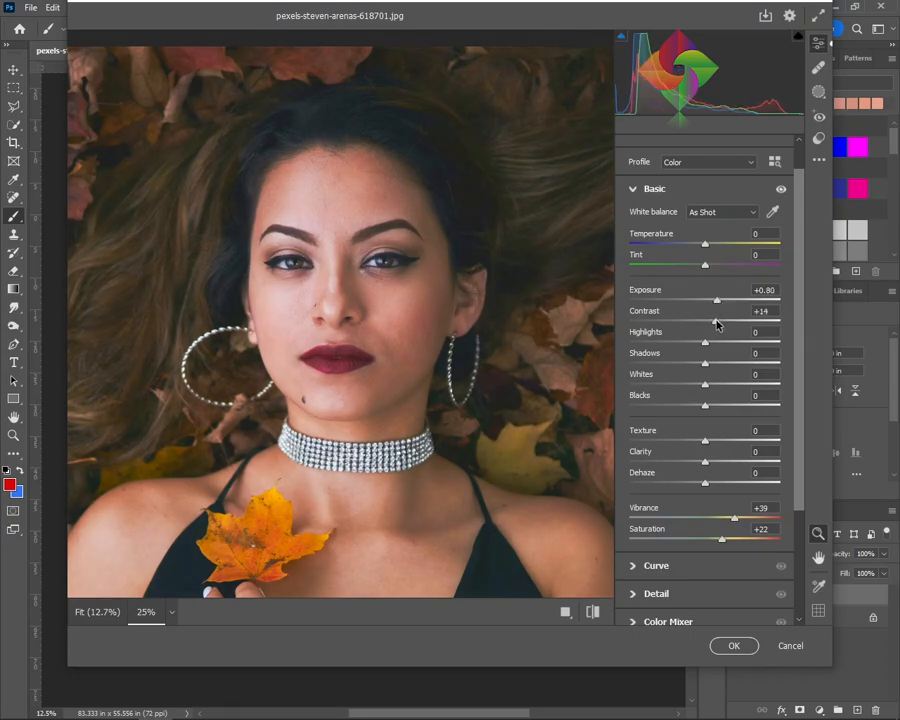
drag(703, 346, 690, 346)
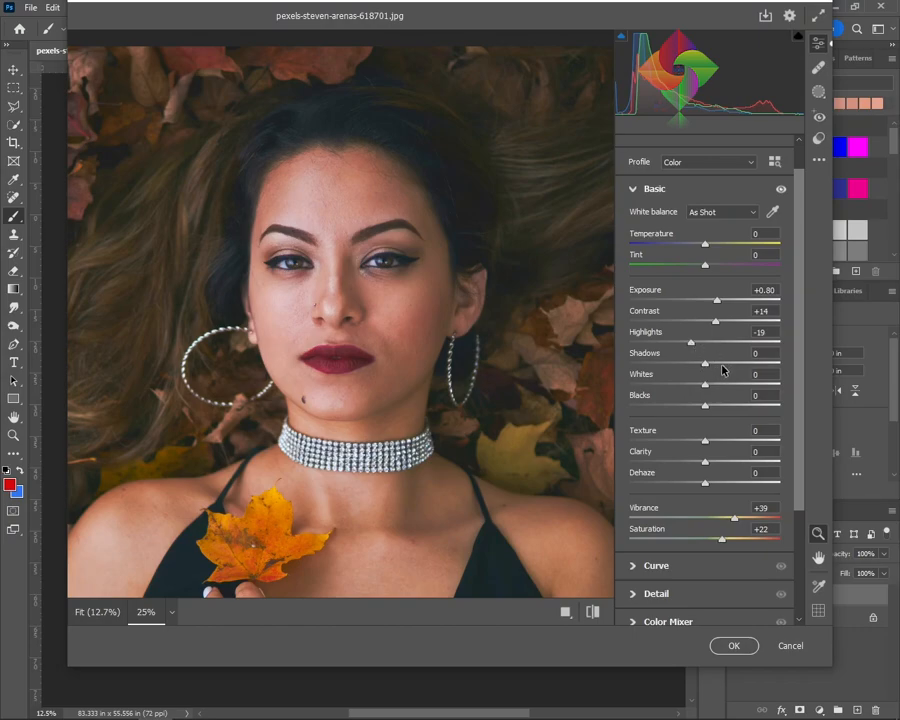
mouse_move(706, 365)
mouse_down()
mouse_move(718, 386)
mouse_move(677, 388)
mouse_move(722, 387)
mouse_move(712, 388)
mouse_up()
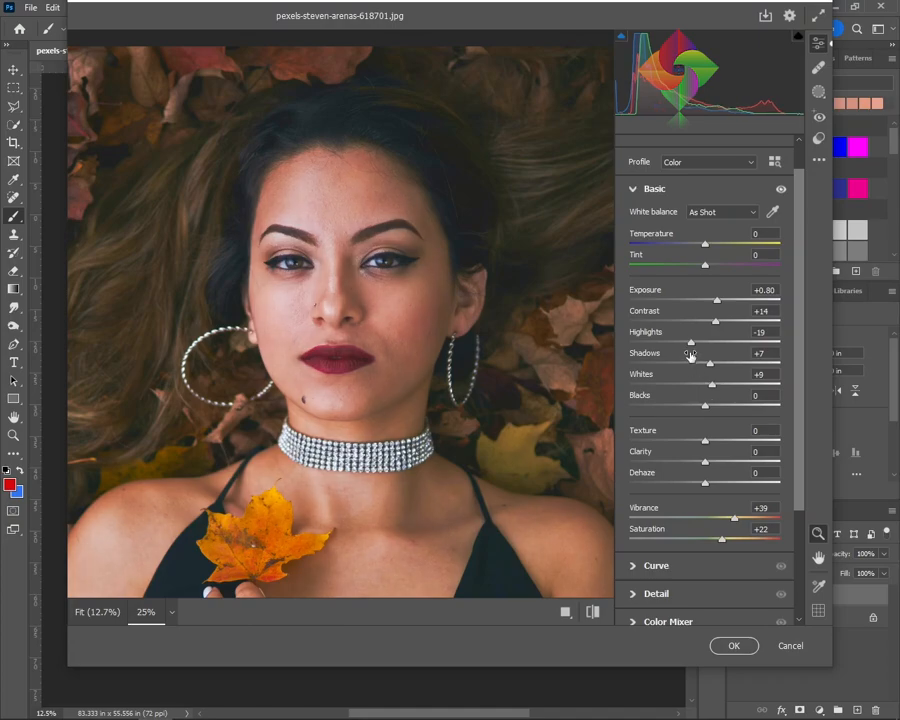
drag(691, 344, 686, 345)
Set Texture to +9 and Clarity to +6, and increase Saturation to +30 and Exposure to +1.00
mouse_move(705, 441)
mouse_down()
mouse_move(724, 446)
mouse_move(713, 446)
mouse_move(711, 465)
mouse_up()
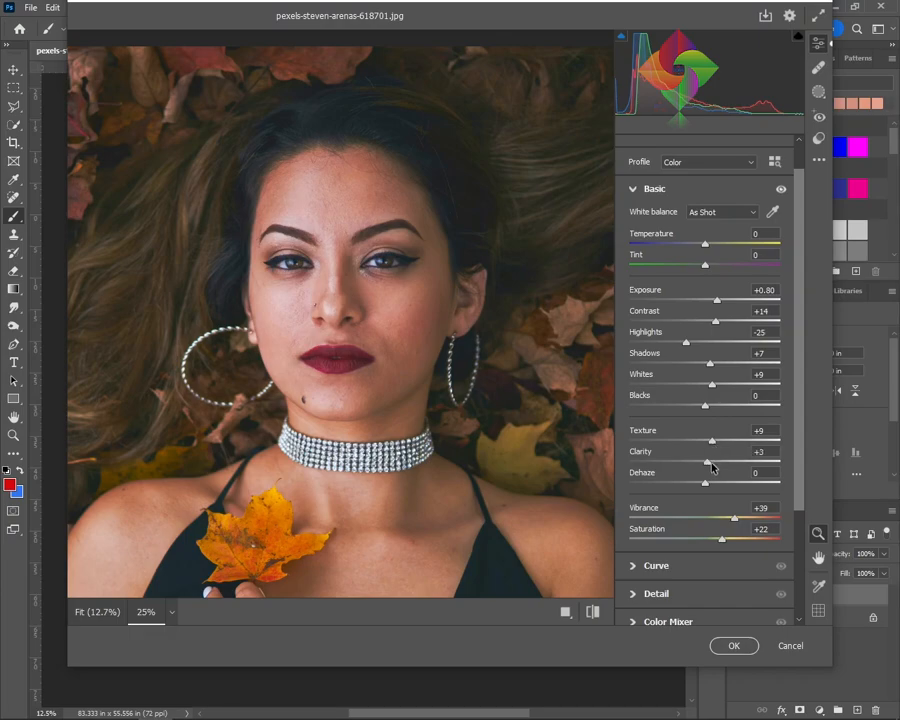
scroll(703, 490, down, 3)
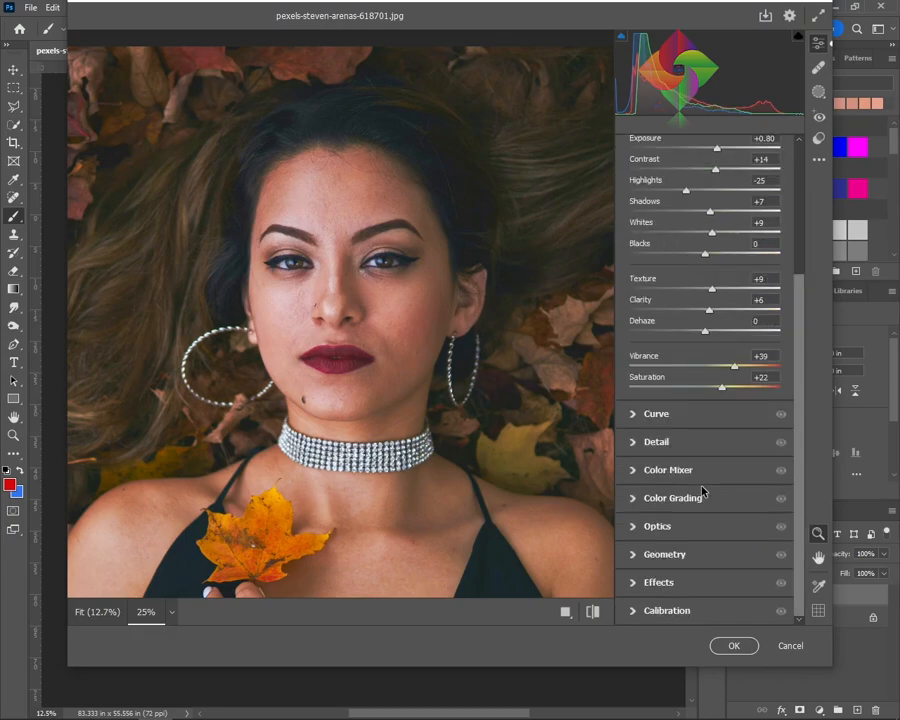
drag(727, 392, 732, 392)
scroll(690, 374, up, 2)
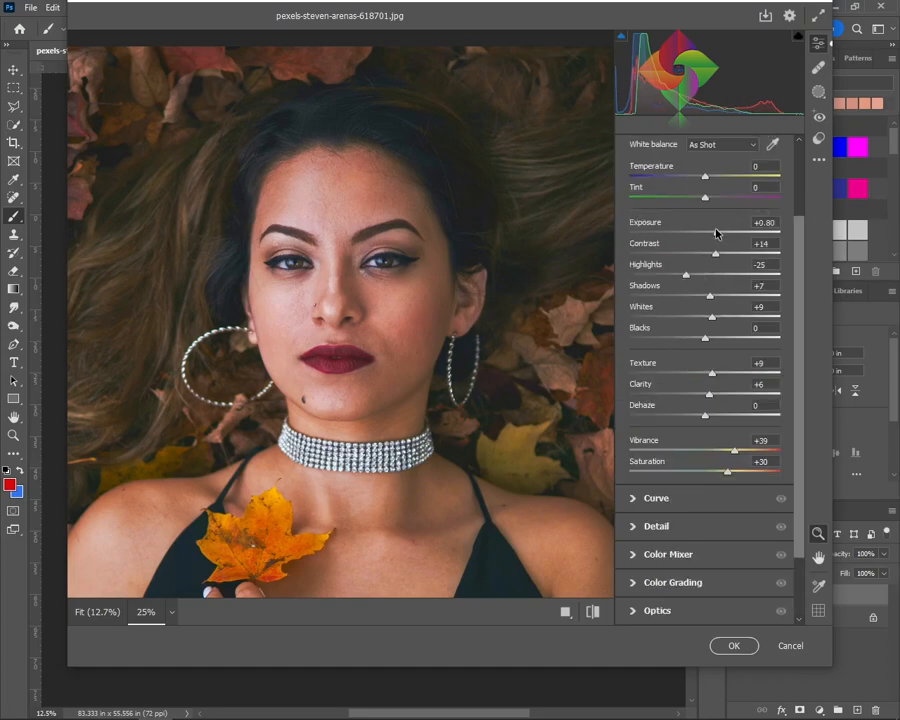
mouse_move(716, 233)
mouse_down()
mouse_move(730, 233)
mouse_move(718, 234)
mouse_up()
scroll(711, 490, down, 2)
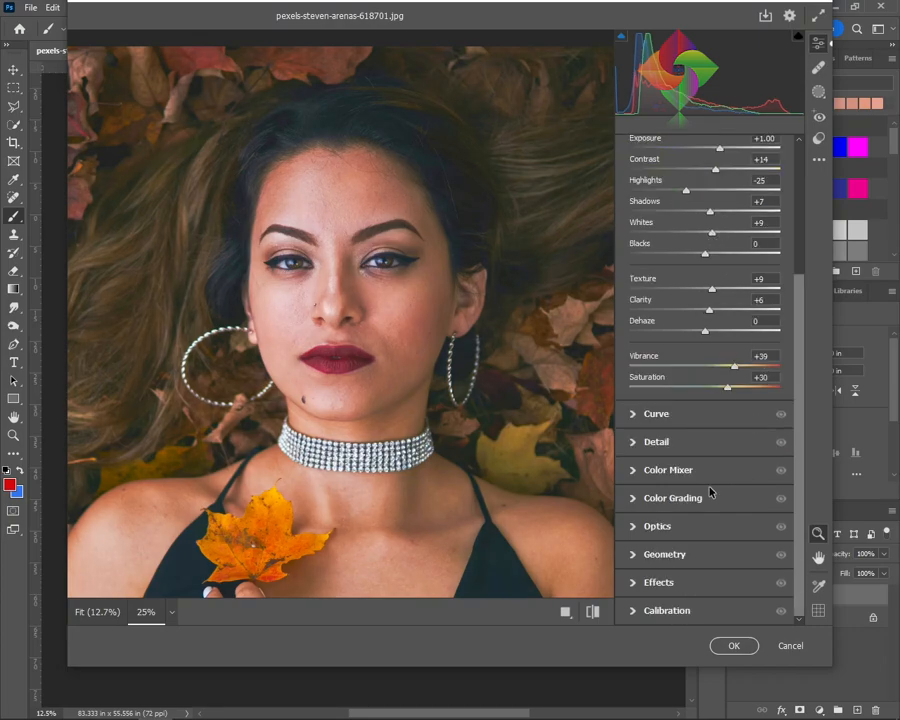
Set the photo's Sharpening to 18 and Color Noise Reduction to 2 in the Detail settings
click(674, 445)
drag(631, 314, 646, 314)
drag(630, 369, 633, 369)
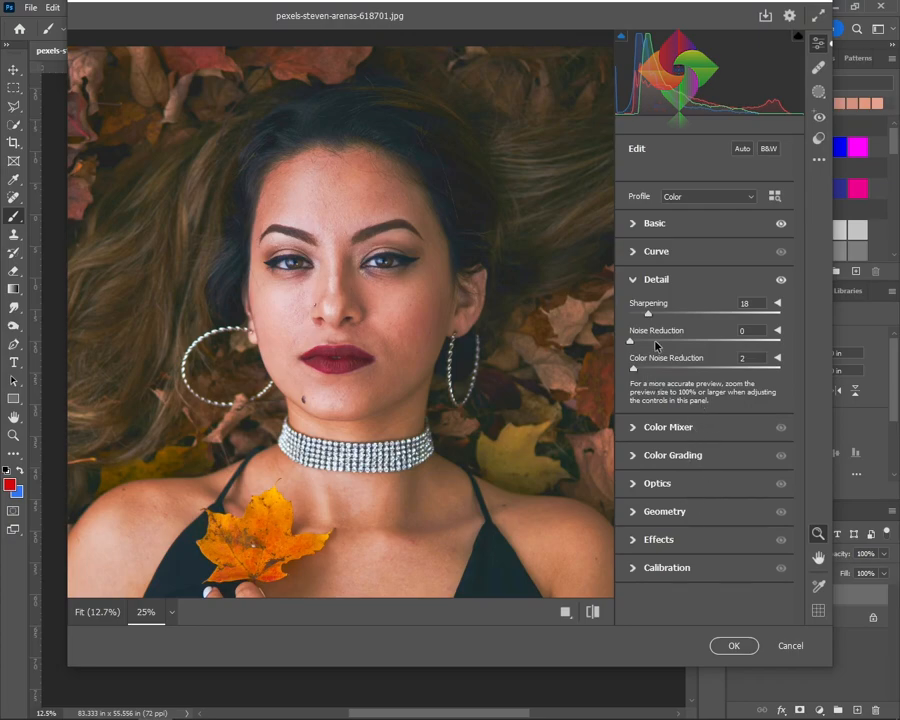
Adjust the white balance to a Temperature of -4 and a Tint of -11
click(653, 223)
double_click(711, 281)
drag(706, 282, 703, 281)
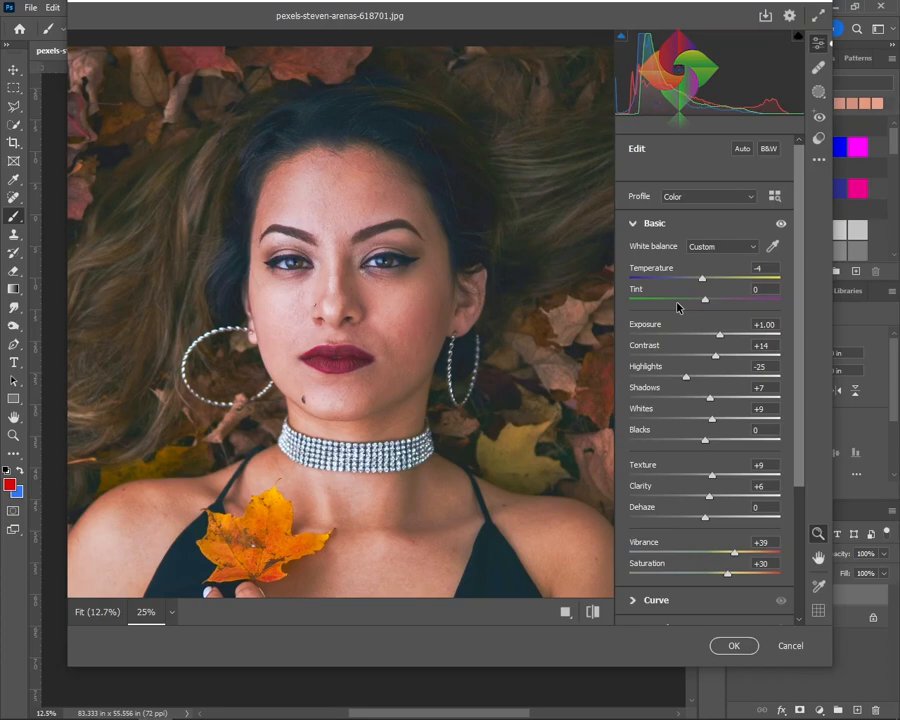
drag(705, 299, 702, 300)
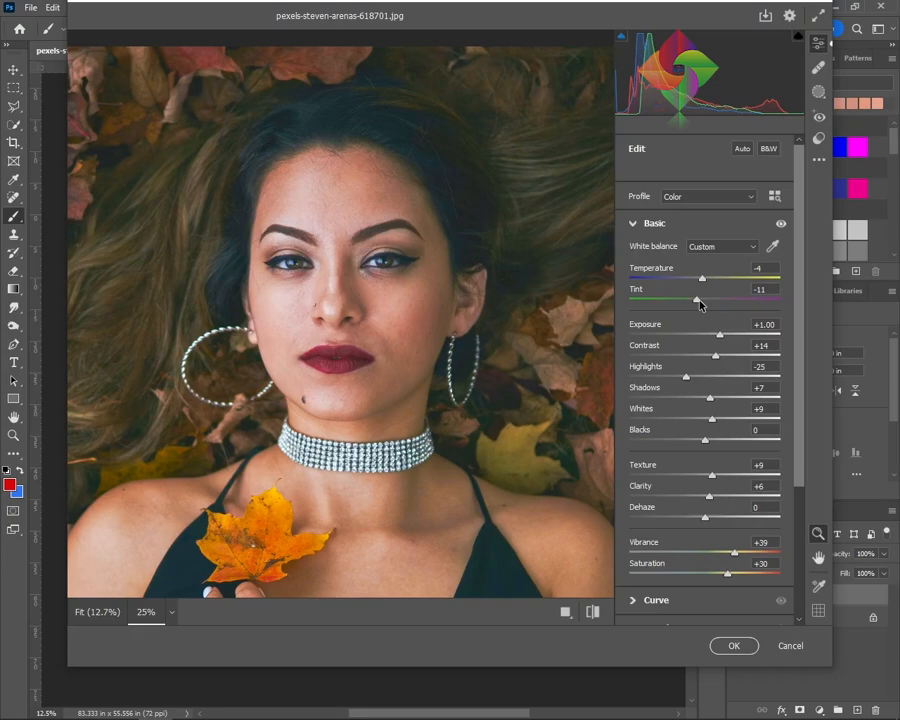
Set Exposure to +1.15, Highlights to -52 and Dehaze to +19
drag(720, 334, 724, 337)
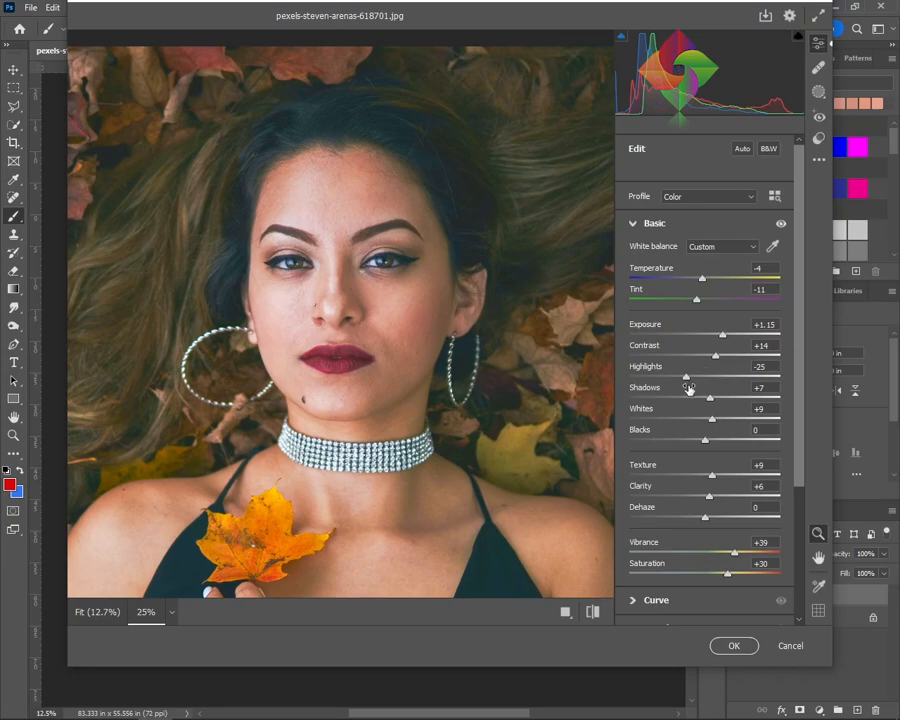
drag(687, 379, 667, 380)
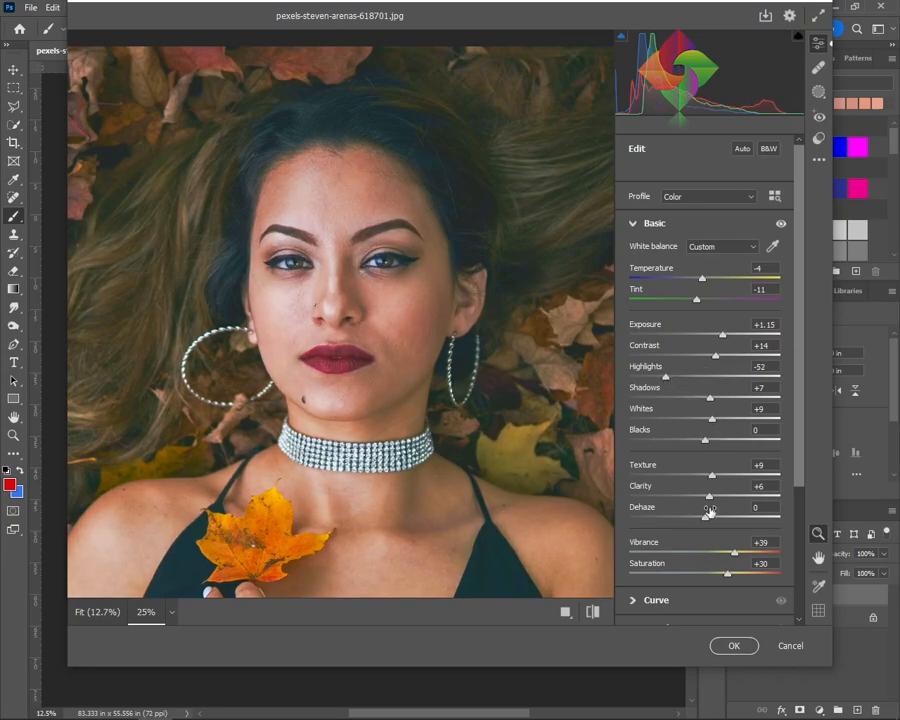
drag(710, 522, 727, 519)
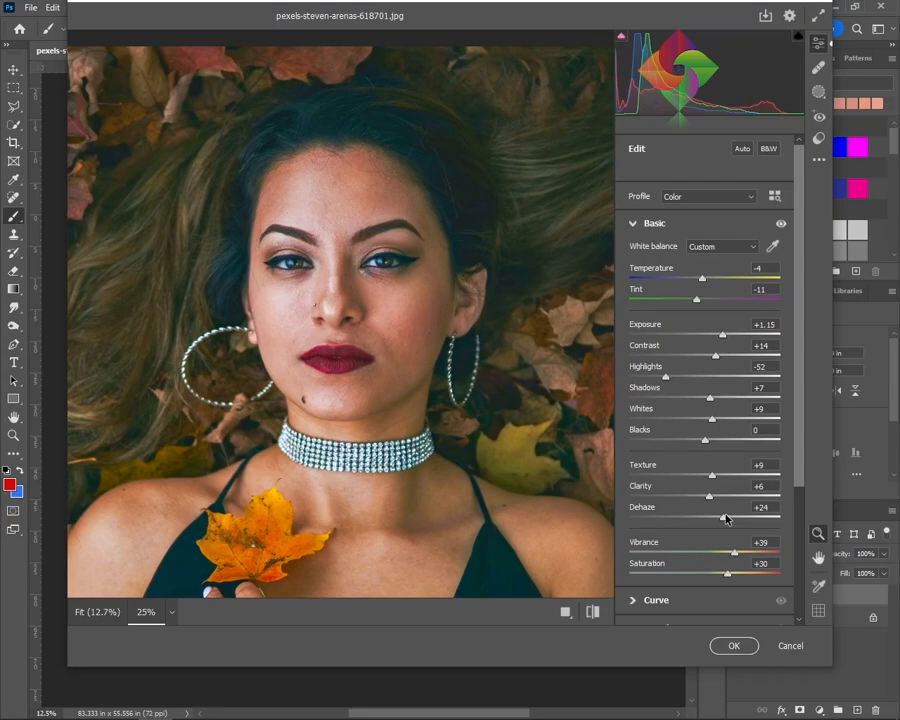
drag(727, 519, 722, 517)
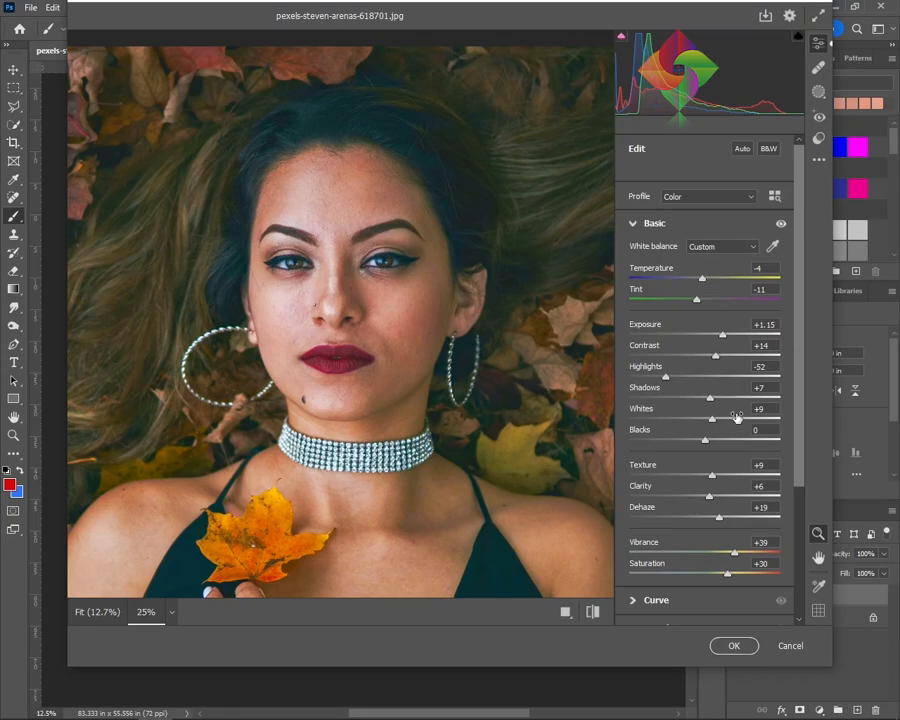
Set the Temperature to -7, increase Saturation slightly and apply the Camera Raw adjustments to Layer 1
drag(702, 278, 697, 279)
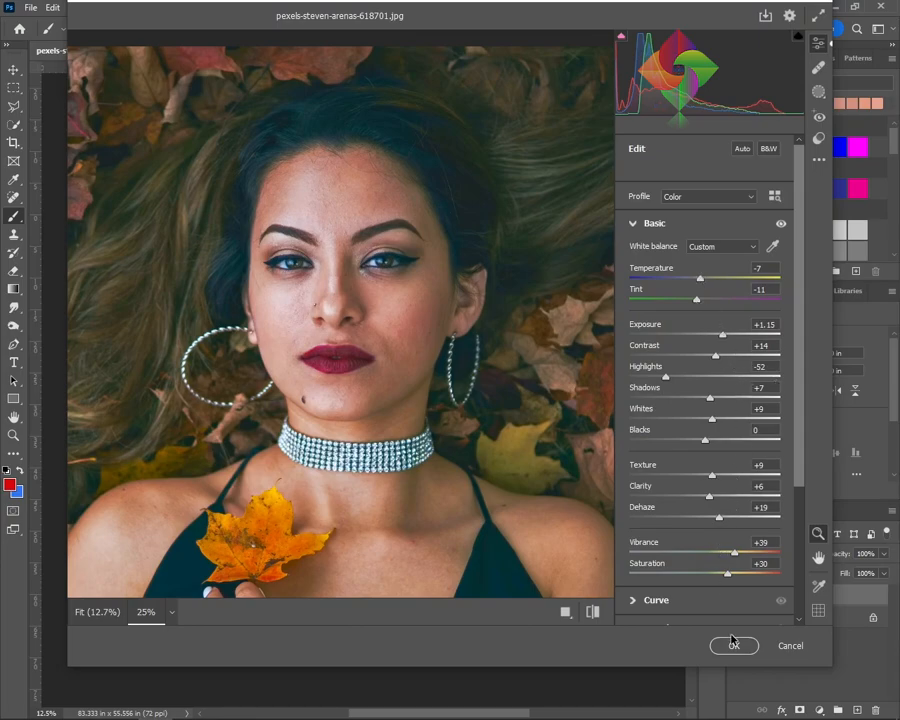
drag(728, 574, 732, 575)
click(734, 645)
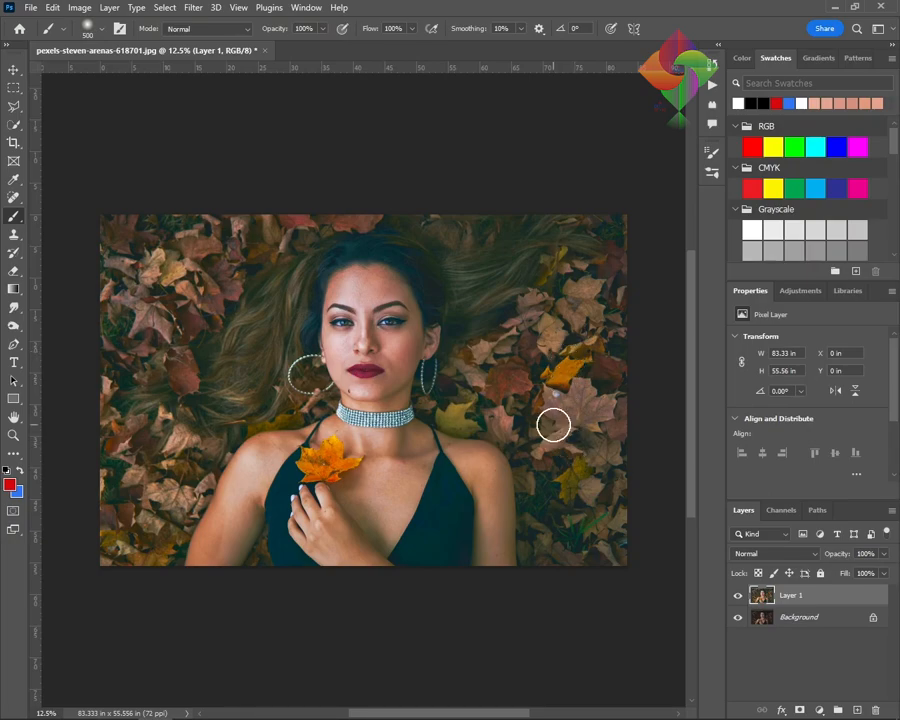
Apply a Levels adjustment to Layer 1 with RGB input levels of 32, 1.29 and 247
key(ctrl+plus)
key(ctrl+plus)
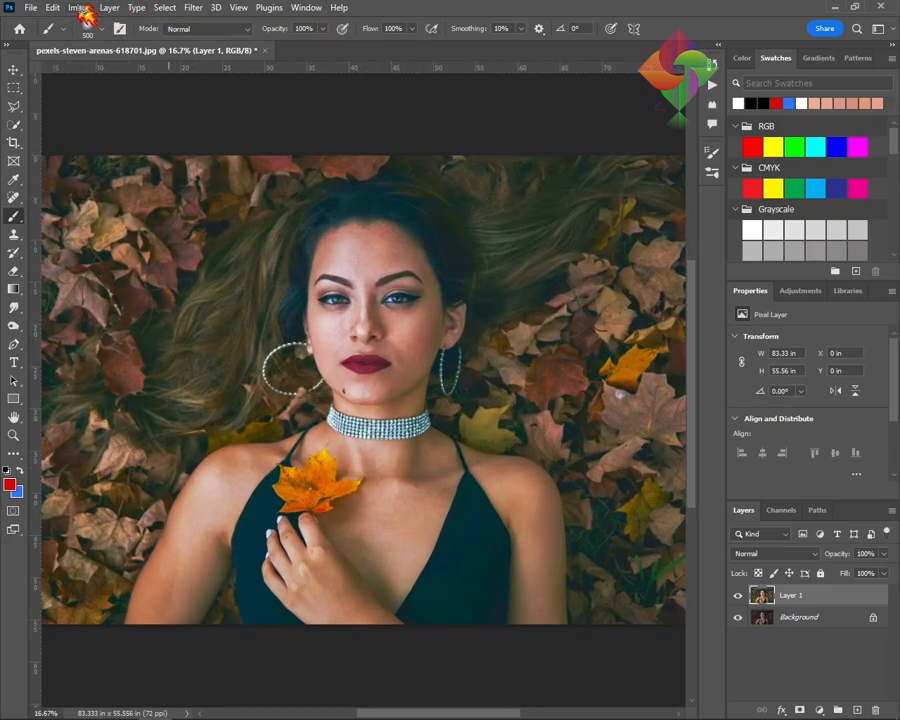
click(80, 7)
mouse_move(105, 52)
click(258, 57)
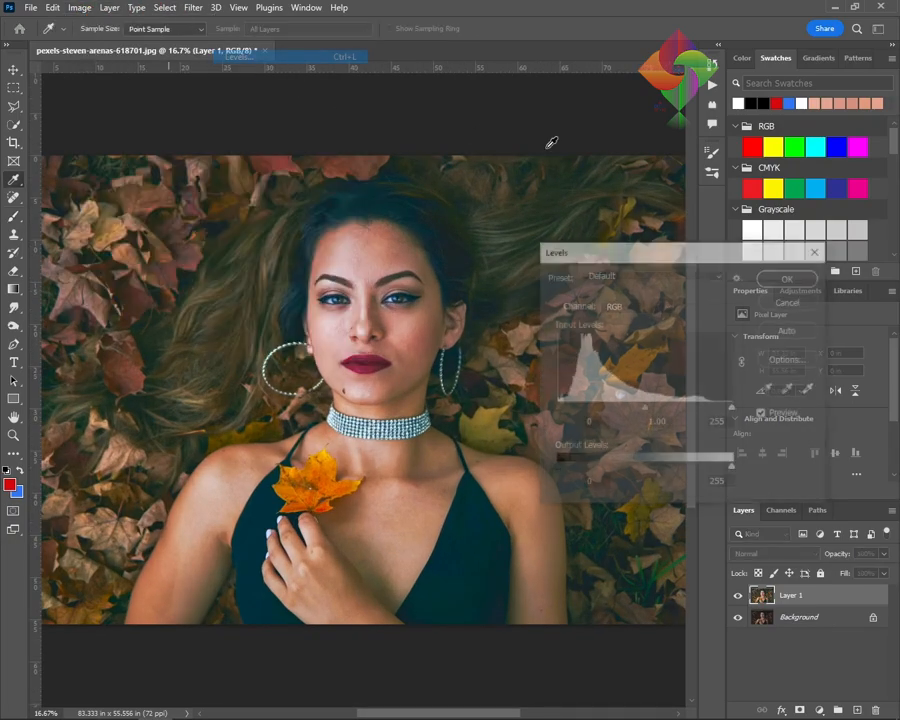
drag(649, 416, 630, 418)
drag(556, 410, 580, 410)
drag(733, 410, 732, 408)
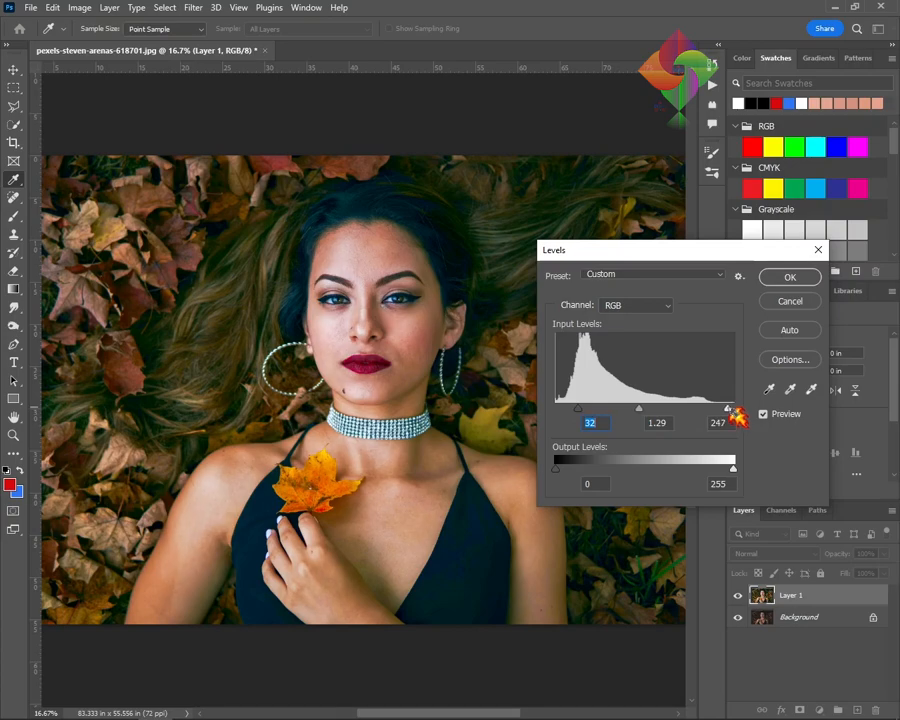
click(790, 278)
Apply a Vibrance adjustment to Layer 1 with Vibrance at +3 and Saturation at -4
click(79, 7)
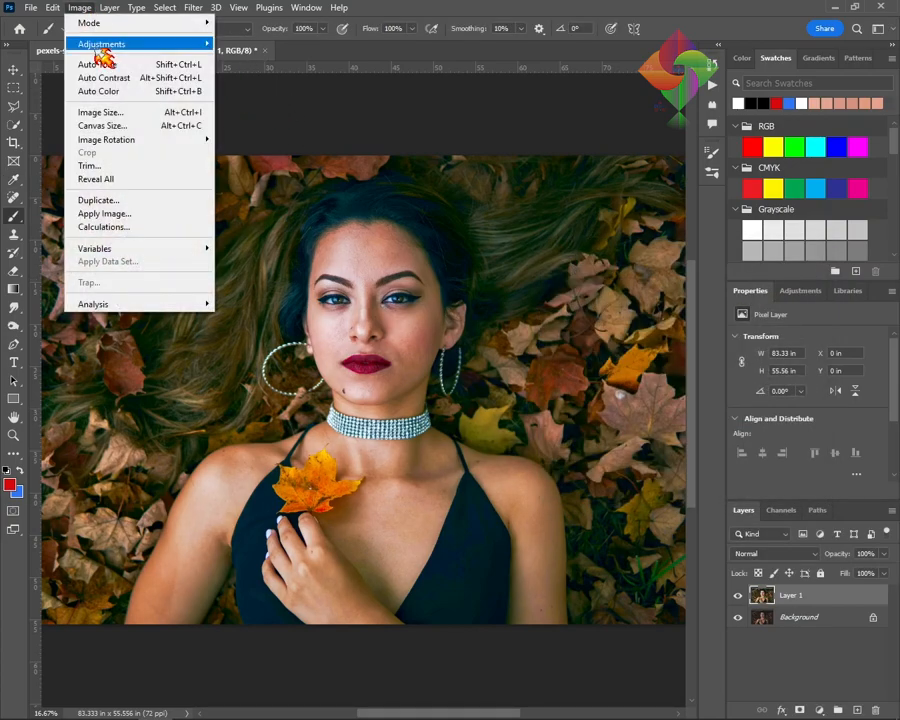
mouse_move(101, 44)
click(330, 104)
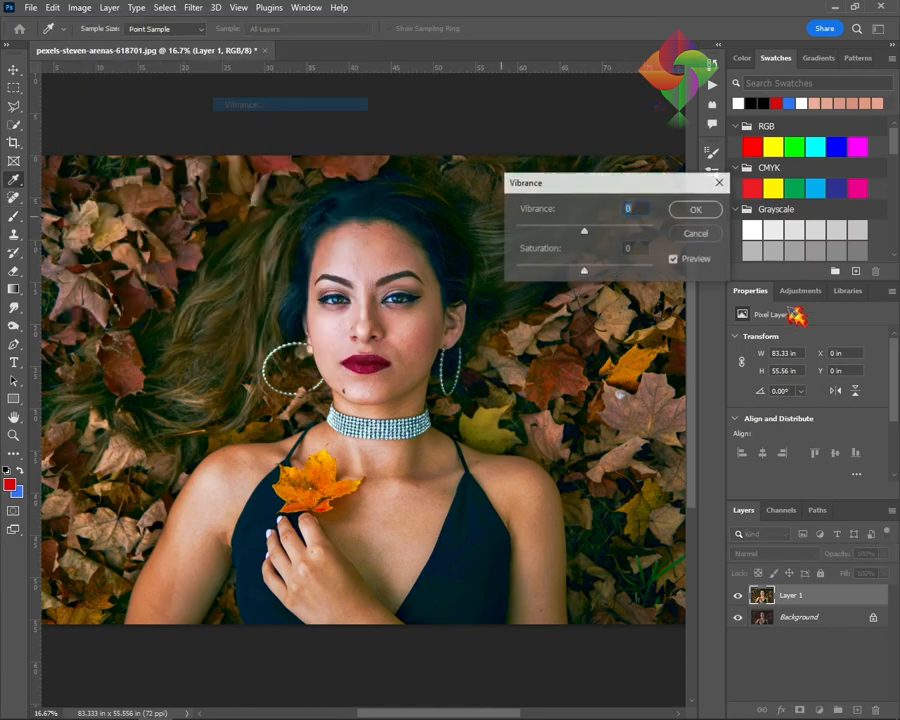
drag(587, 233, 591, 287)
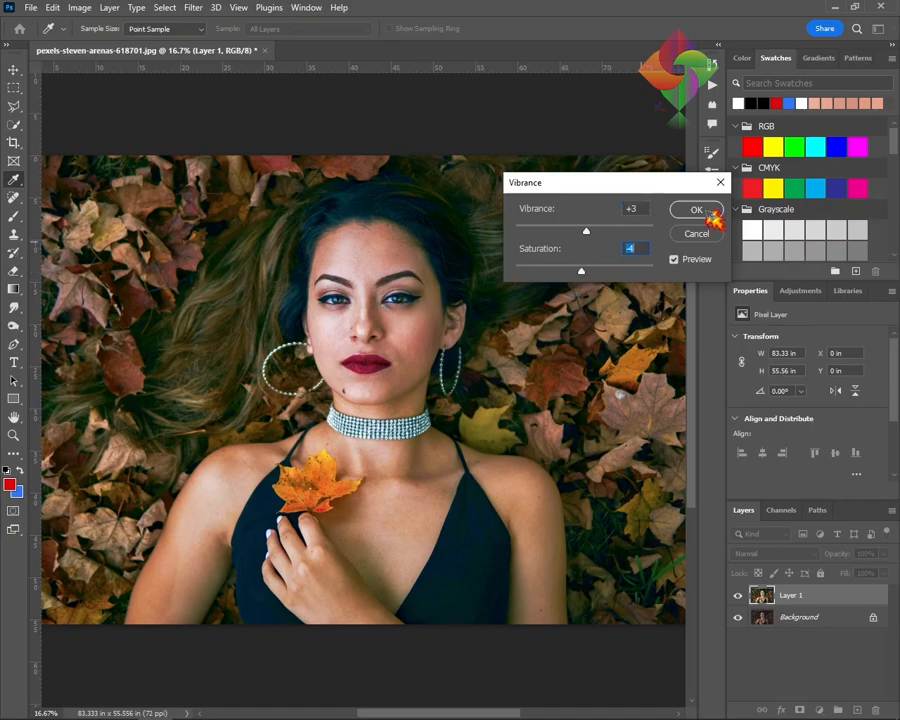
click(697, 209)
key(b)
Apply a Curves adjustment that lifts the RGB midtones from input 125 to output 132
click(79, 7)
mouse_move(100, 45)
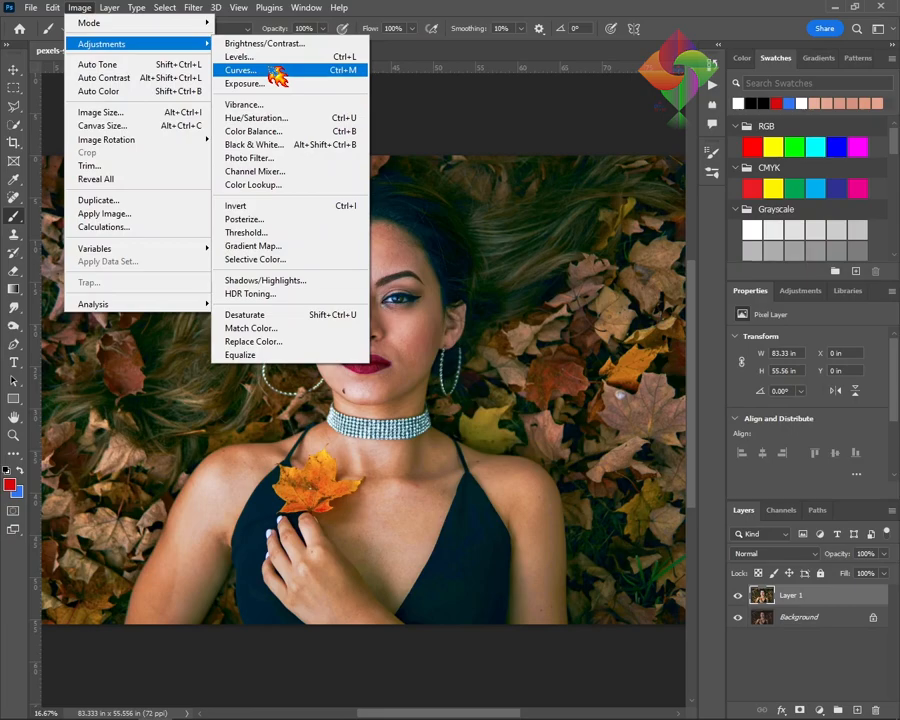
click(278, 72)
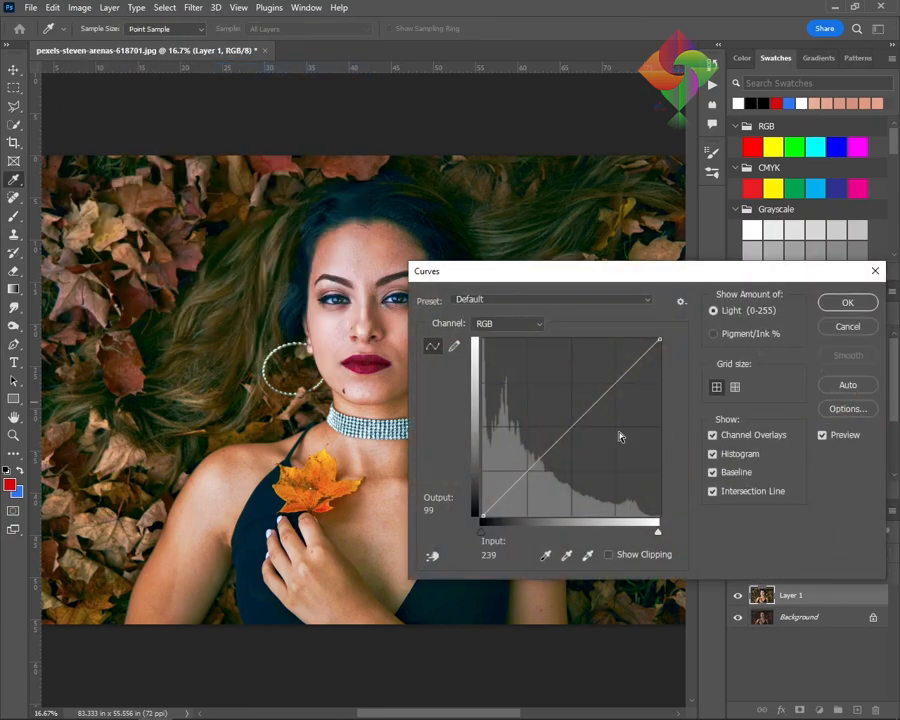
drag(568, 429, 569, 424)
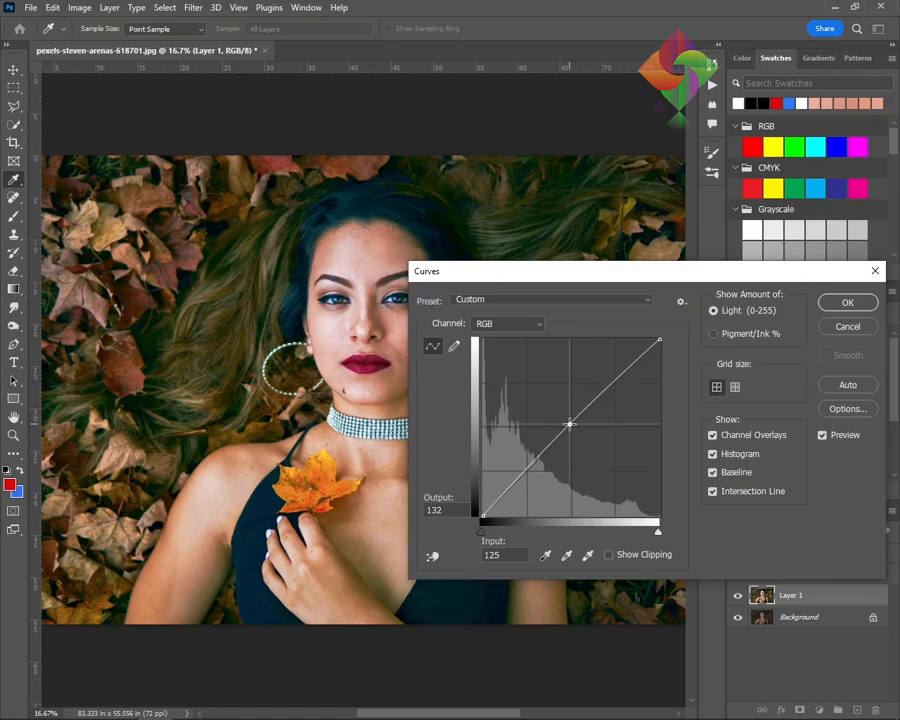
click(850, 304)
Open Layer 1 in the SkinFiner filter and compare the before and after skin texture around the eye and cheek
key(ctrl+plus)
key(ctrl+plus)
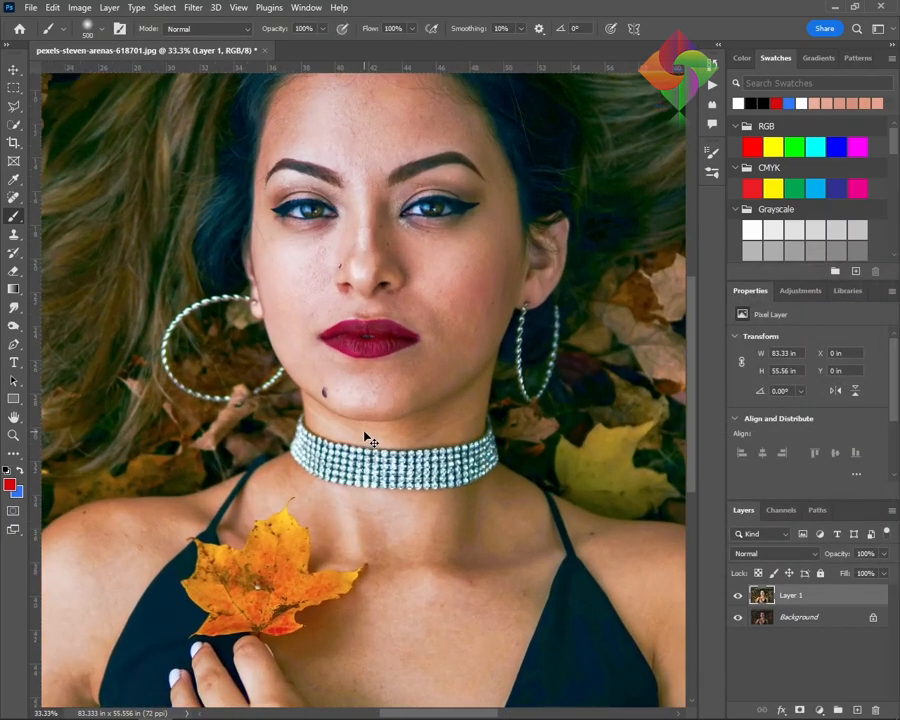
key(ctrl+plus)
drag(499, 240, 510, 332)
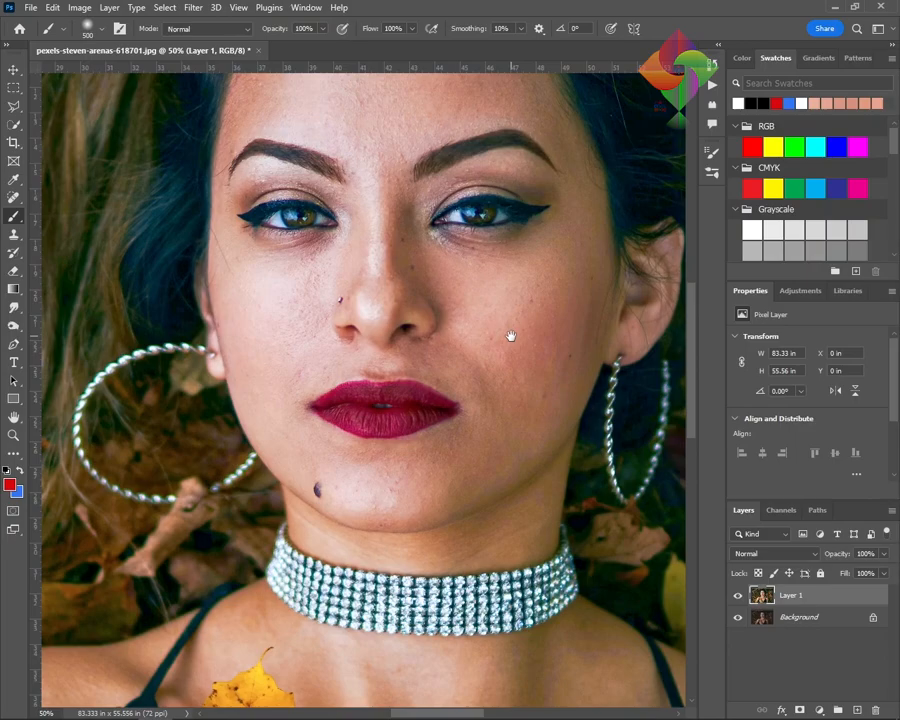
key(ctrl+minus)
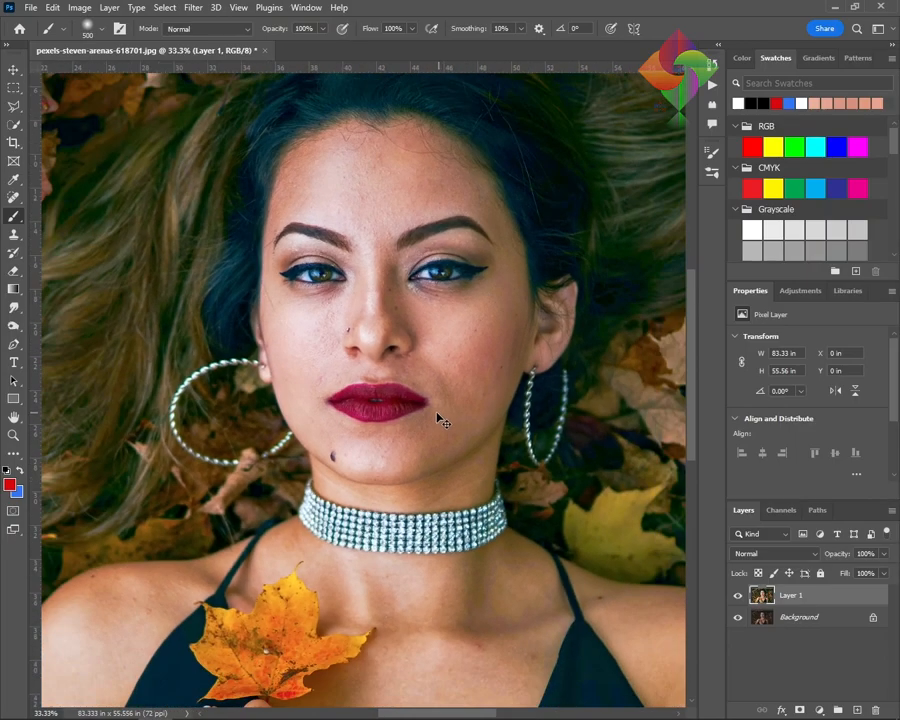
drag(418, 382, 444, 390)
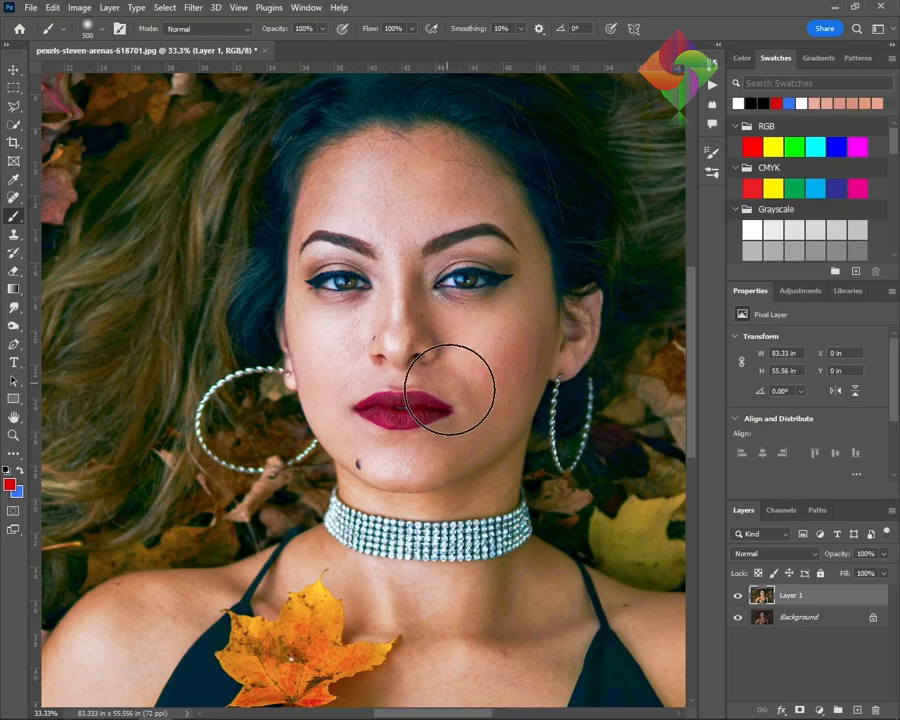
click(194, 8)
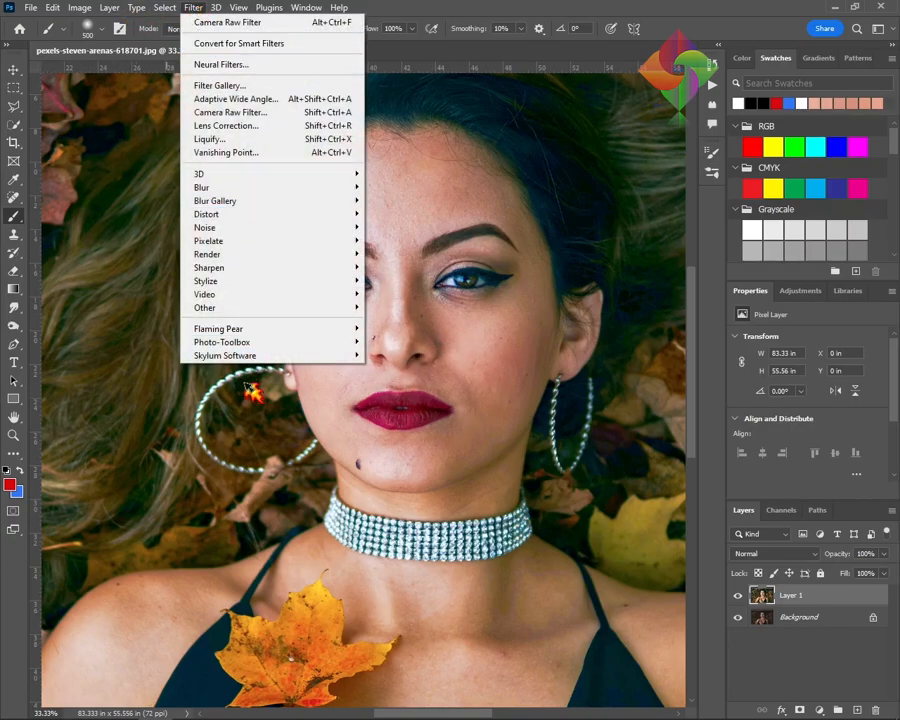
mouse_move(265, 344)
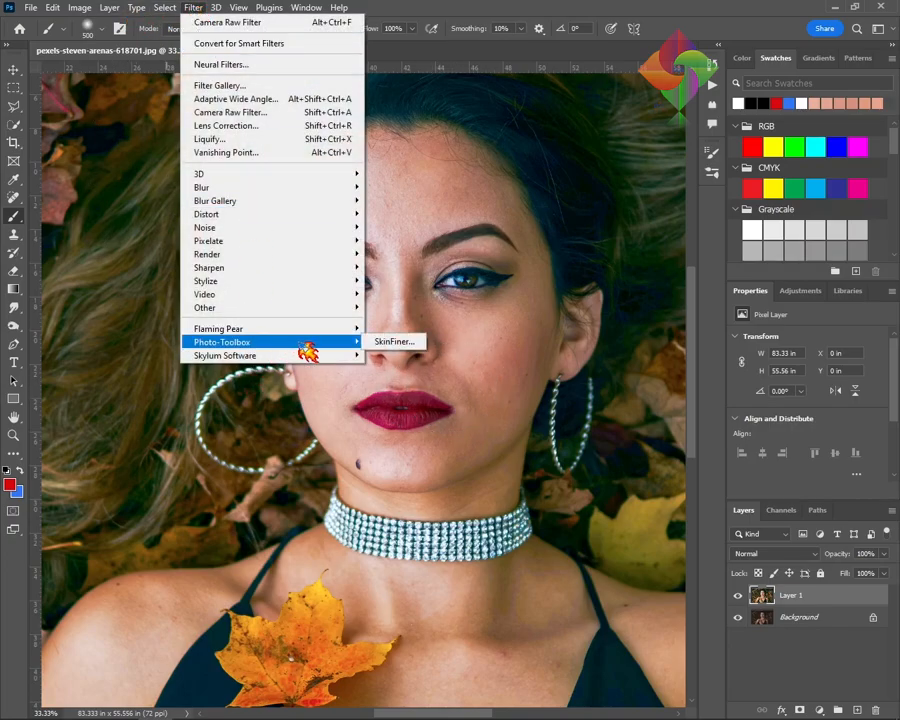
click(394, 342)
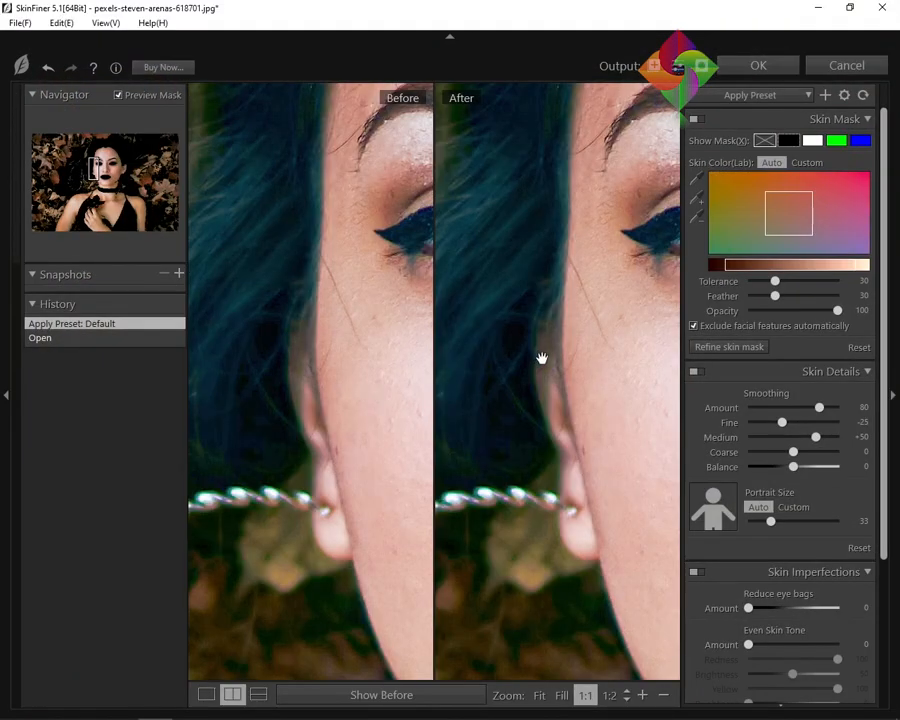
drag(541, 358, 400, 445)
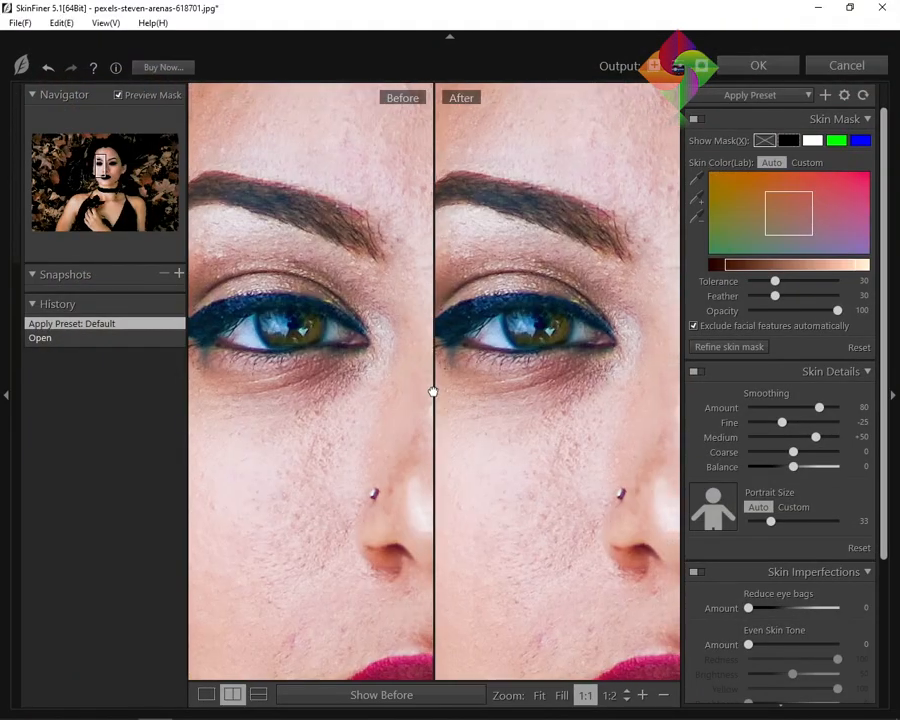
Set the skin smoothing to Amount 100, Fine +100, Medium +71, Coarse +19 and Balance +2
drag(566, 340, 531, 351)
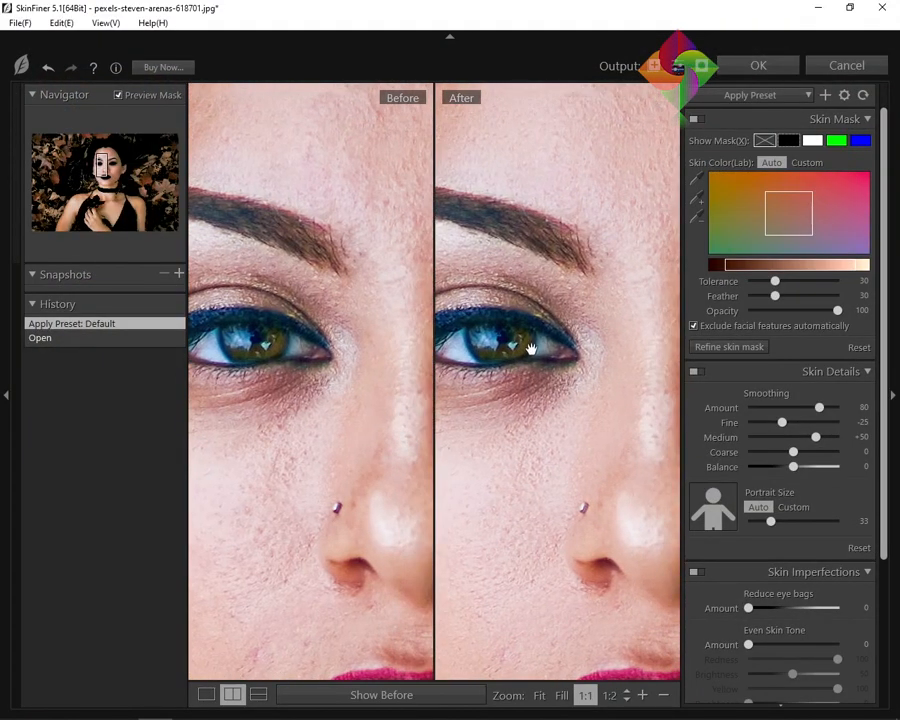
scroll(531, 348, down, 1)
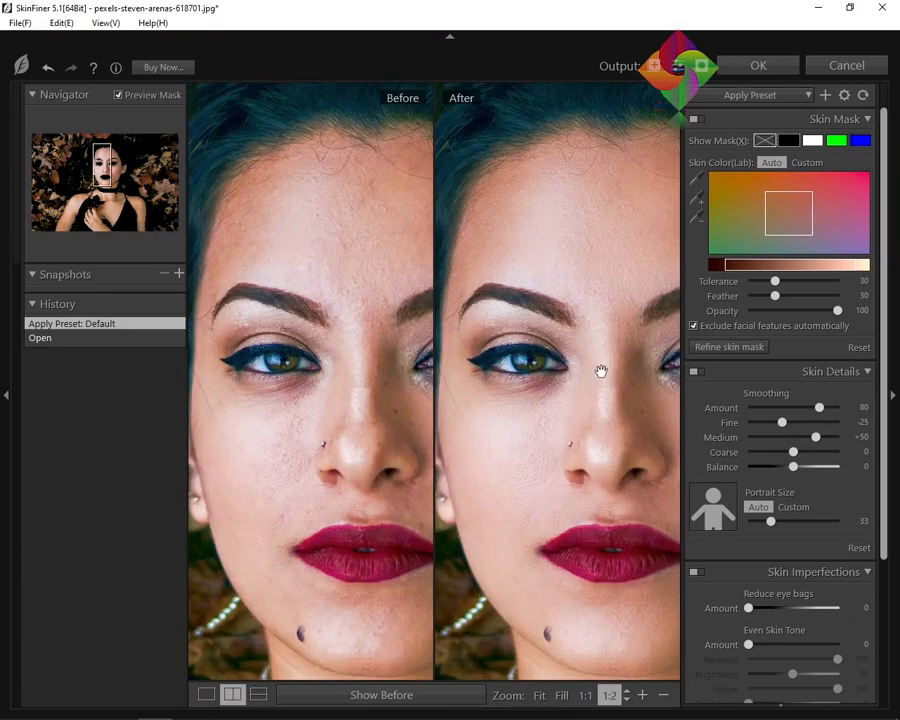
drag(602, 371, 582, 371)
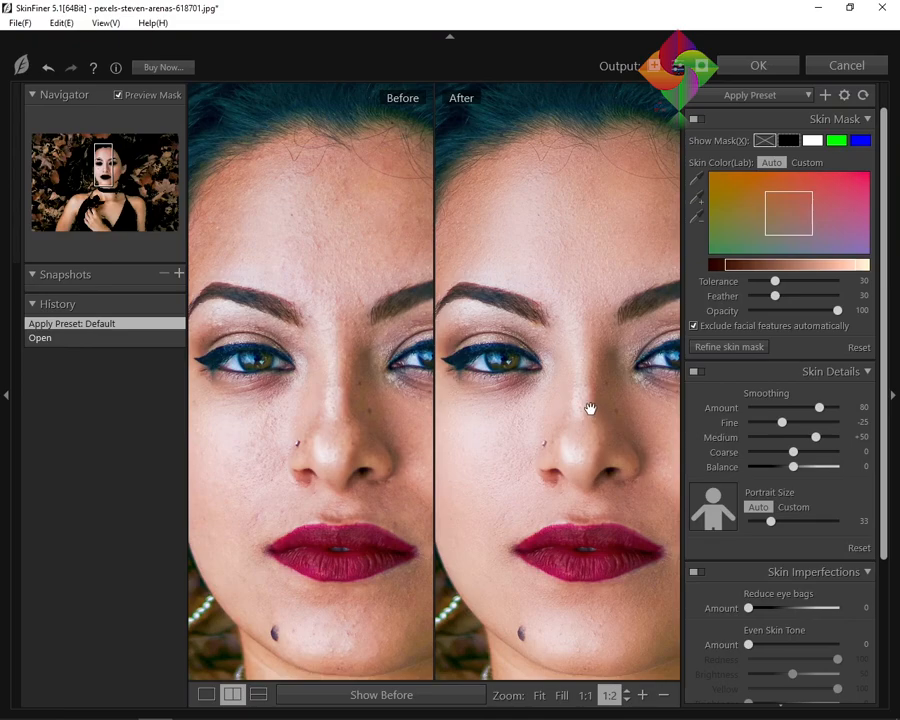
scroll(590, 408, down, 1)
drag(596, 402, 586, 385)
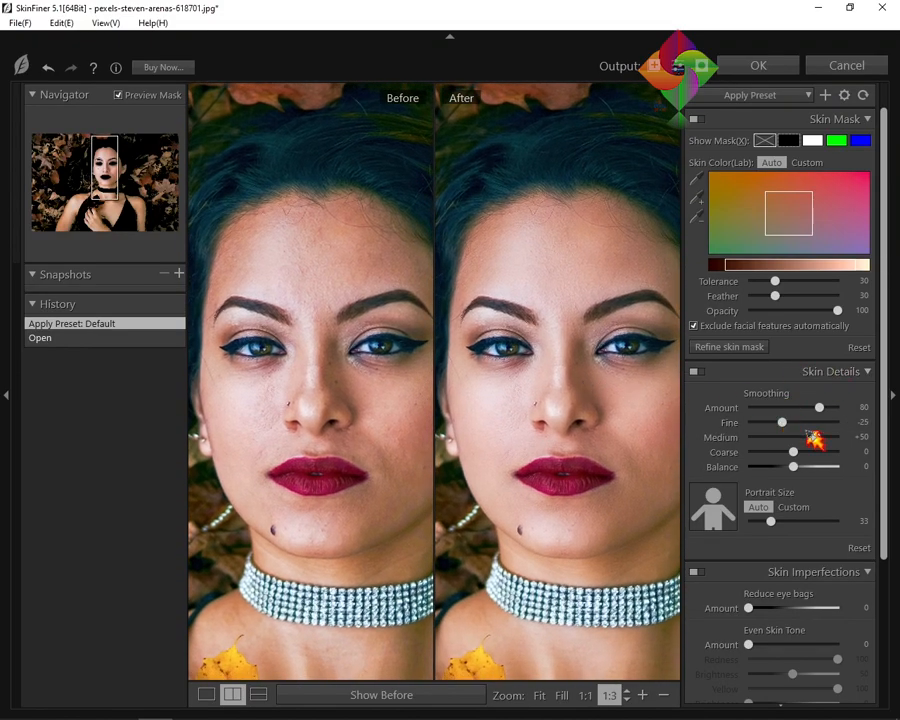
drag(783, 423, 863, 410)
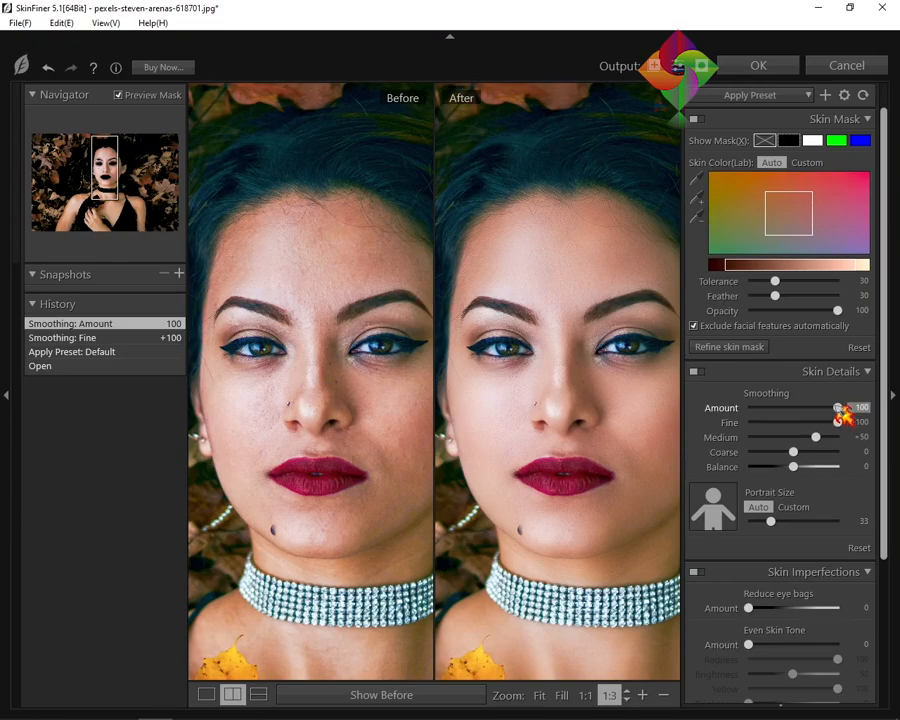
mouse_move(817, 438)
mouse_down()
mouse_move(829, 441)
mouse_move(797, 453)
mouse_move(805, 453)
mouse_up()
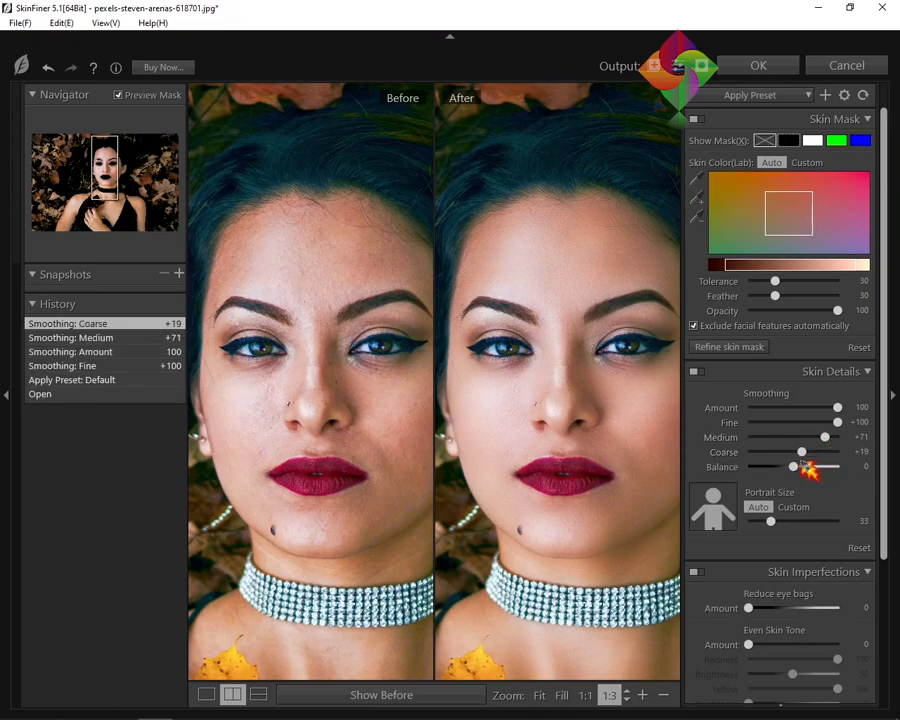
drag(796, 467, 799, 467)
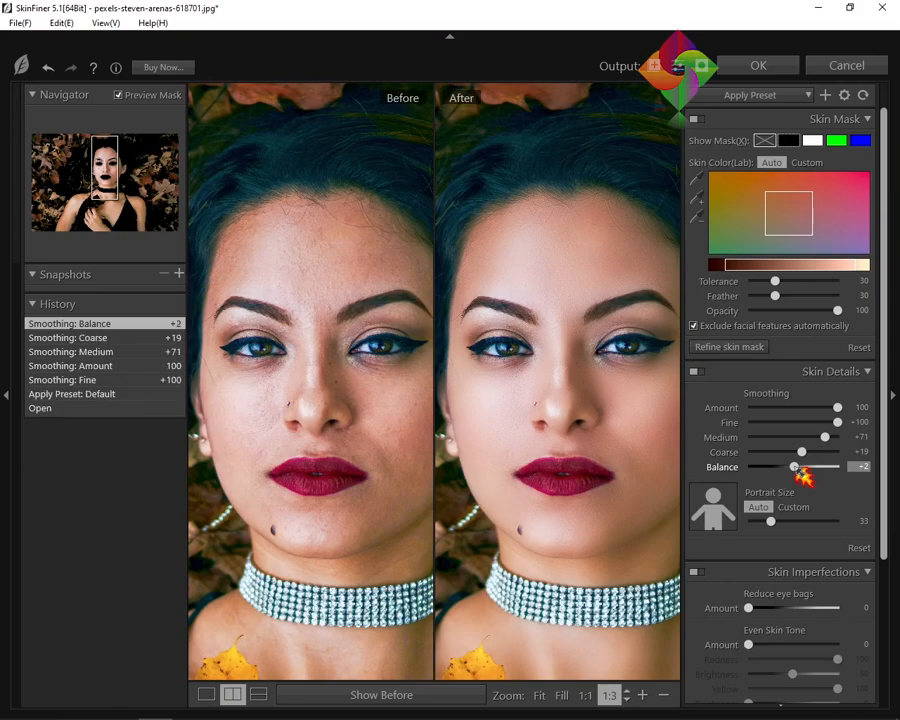
Set Reduce eye bags to 51 and Even Skin Tone to Amount 31, redness Brightness 58, yellow Brightness 22 and Balance -47
scroll(793, 485, down, 2)
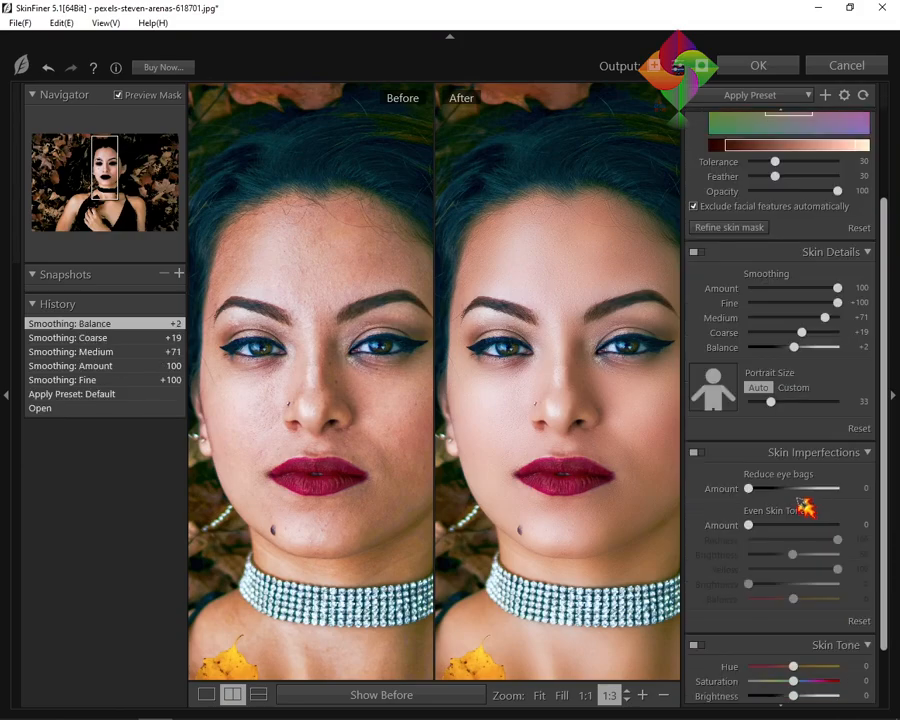
drag(757, 490, 676, 493)
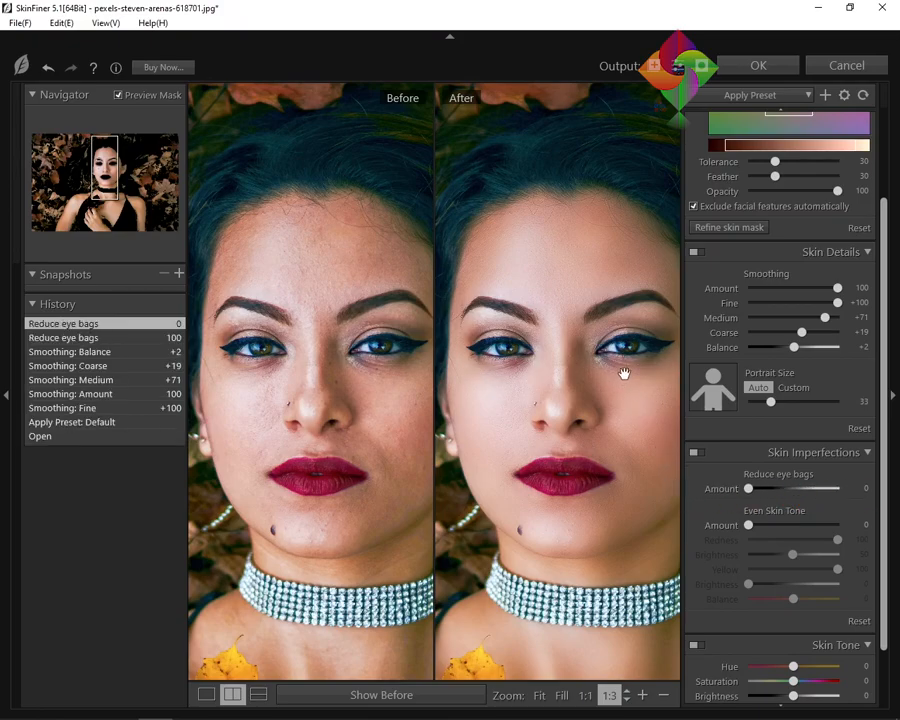
drag(746, 488, 794, 489)
drag(750, 524, 805, 556)
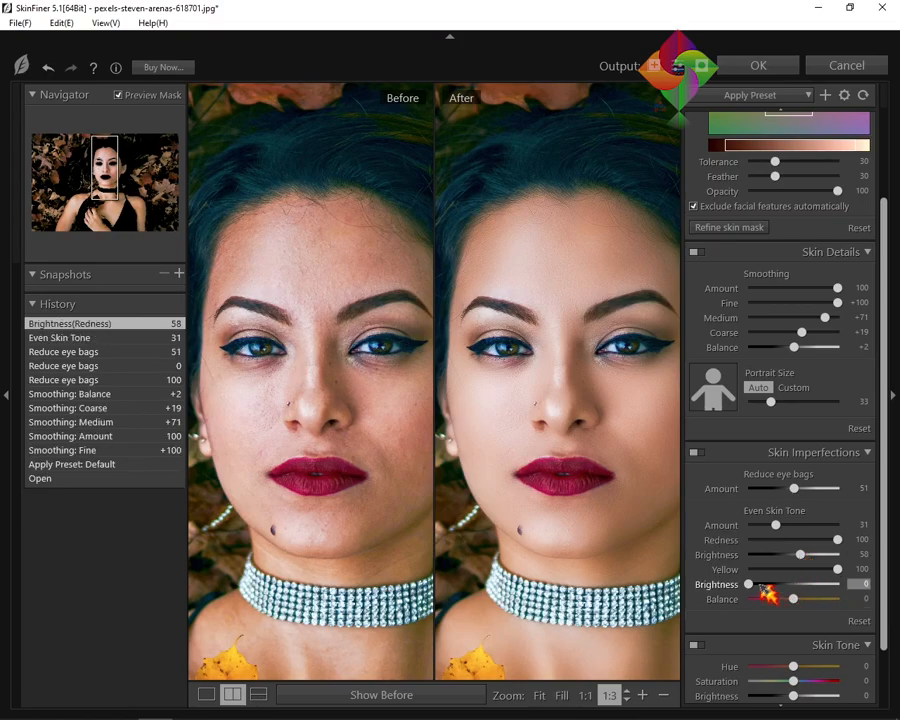
drag(755, 587, 773, 601)
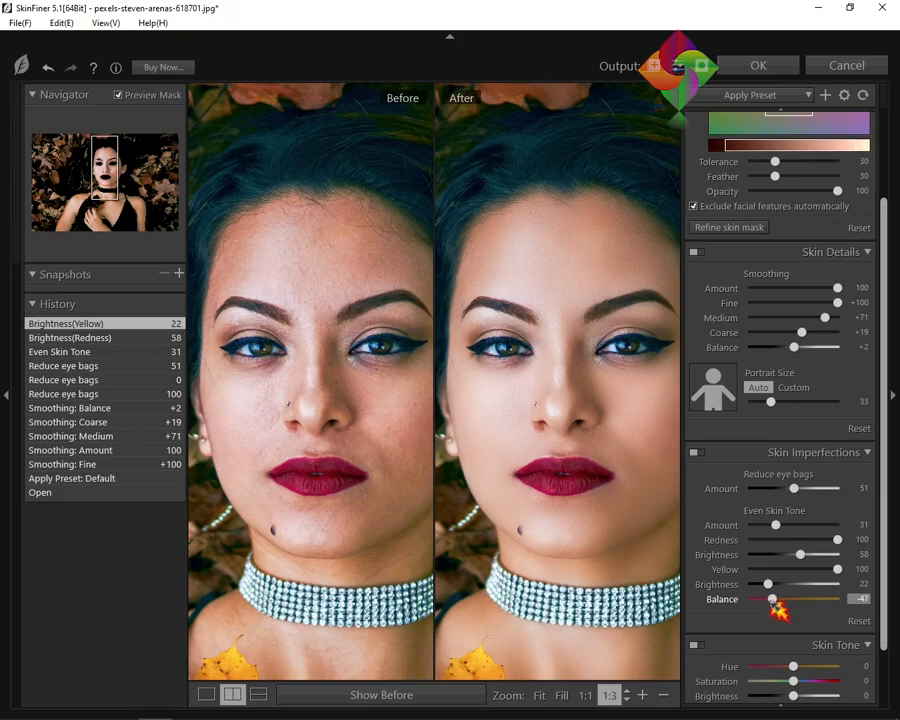
Set the Skin Tone to Hue -25, Saturation -32, Contrast +35, Shadow +84 and Highlight -4
scroll(785, 648, down, 1)
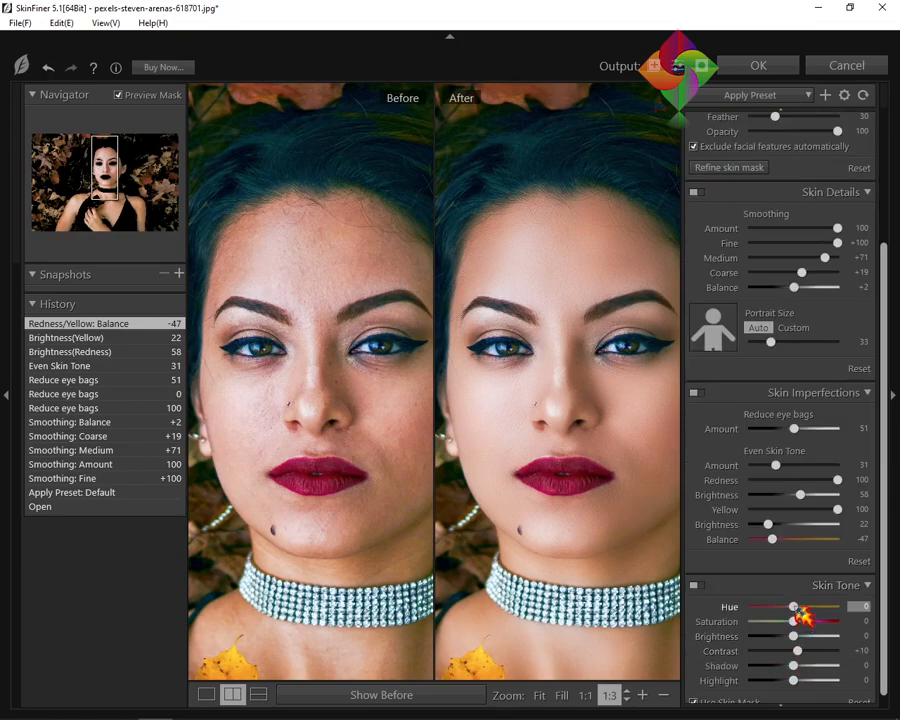
drag(798, 609, 813, 608)
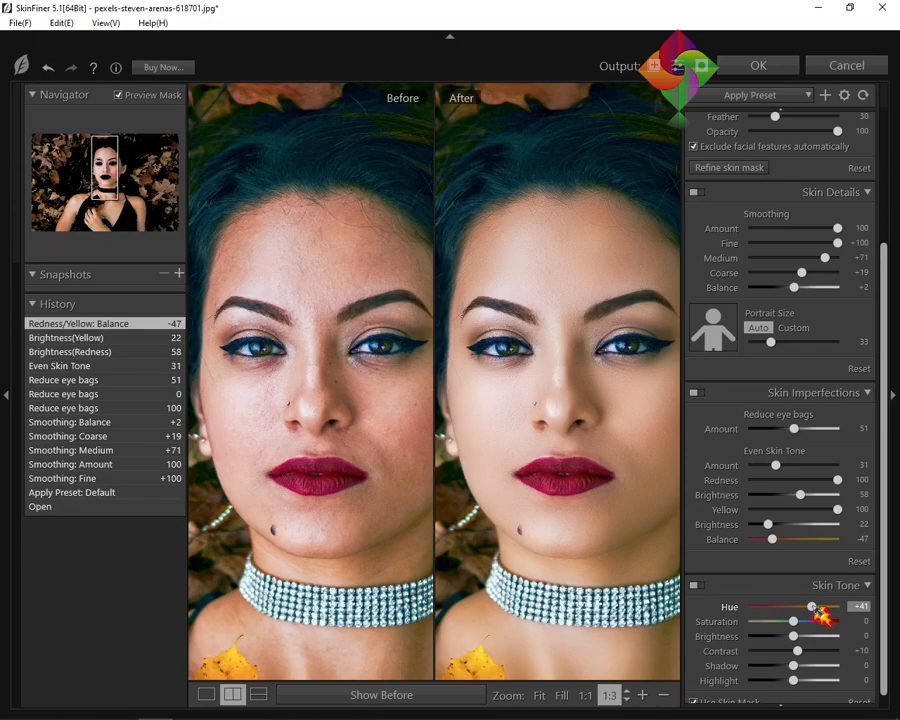
drag(811, 607, 807, 610)
click(807, 621)
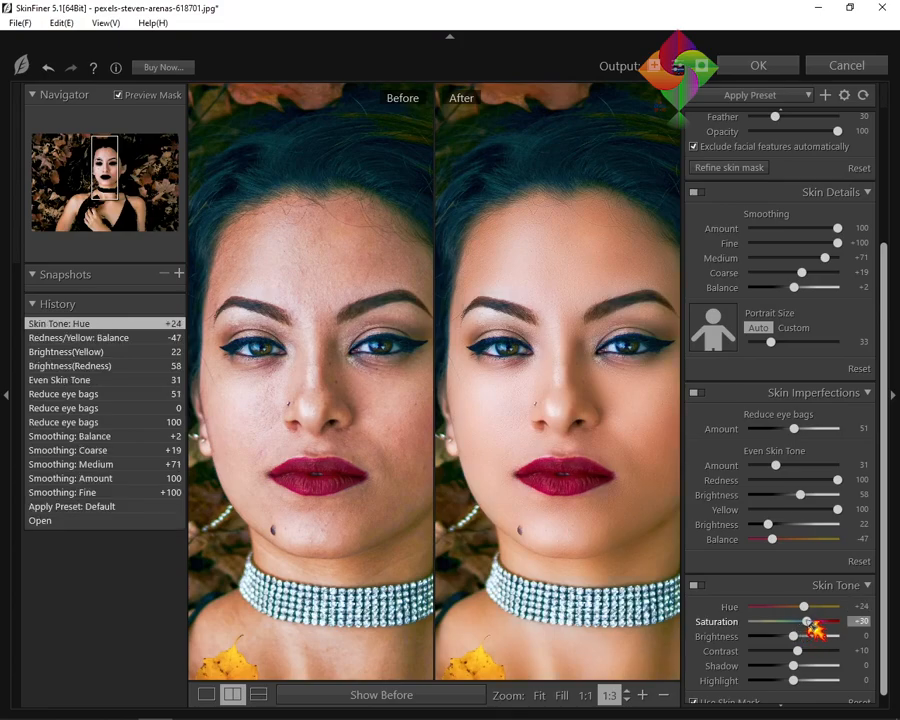
drag(808, 622, 782, 608)
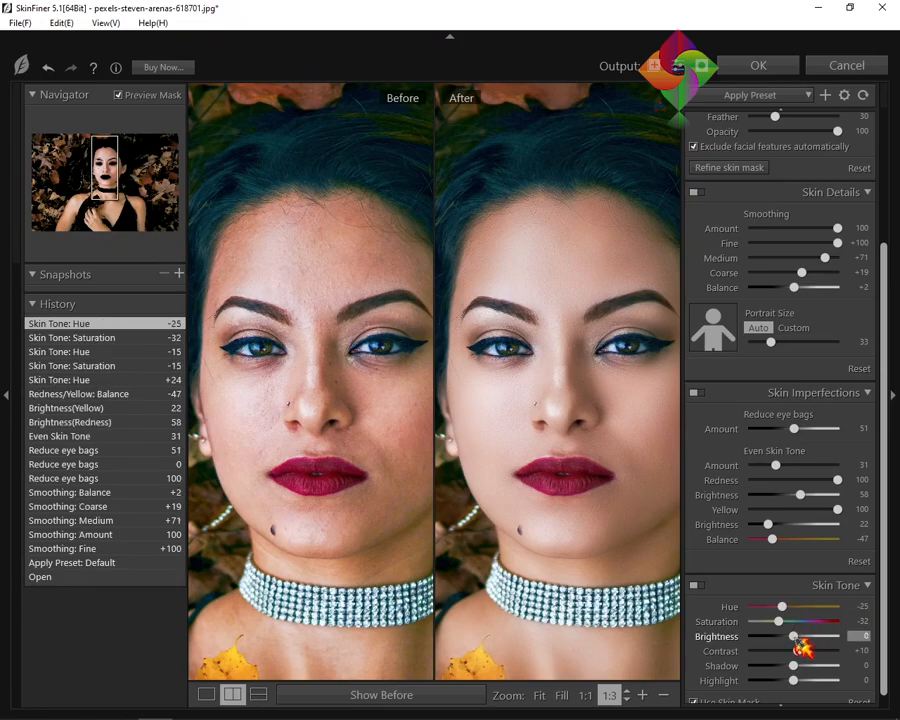
drag(792, 663, 813, 651)
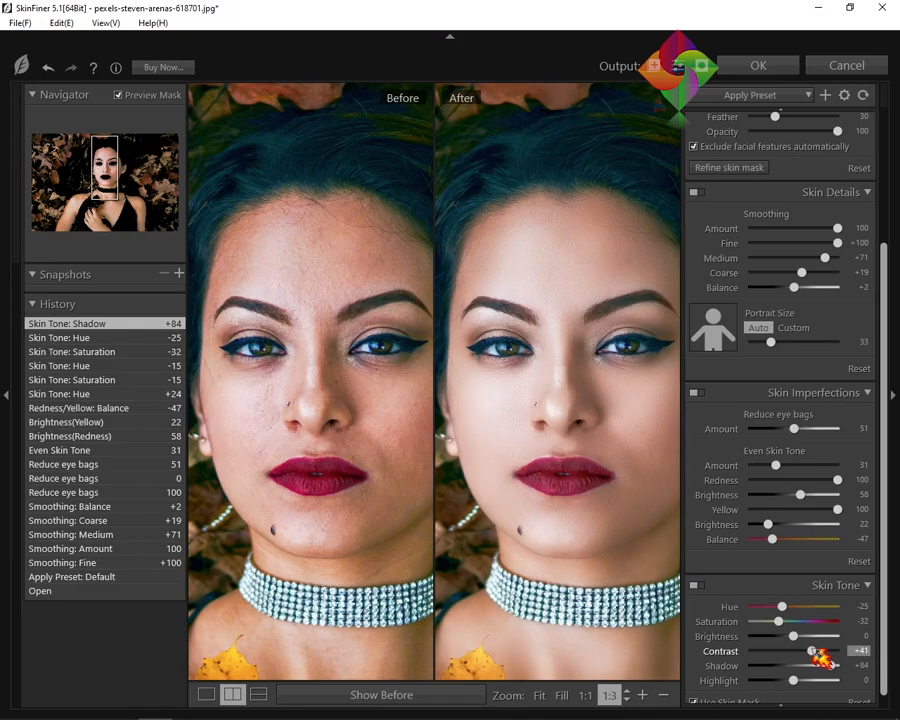
drag(813, 652, 793, 684)
Refine Skin Tone to Hue -1 and Saturation +5, and Even Skin Tone to Amount 47, redness Brightness 68 and Balance -100
drag(781, 623, 797, 607)
drag(772, 539, 748, 540)
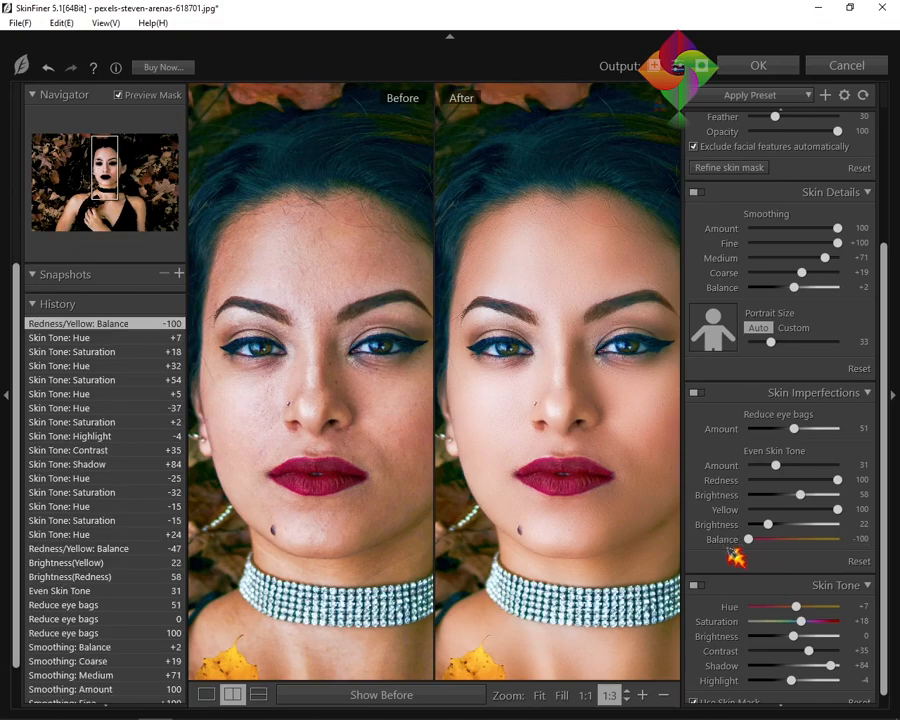
drag(801, 622, 797, 622)
drag(797, 607, 789, 607)
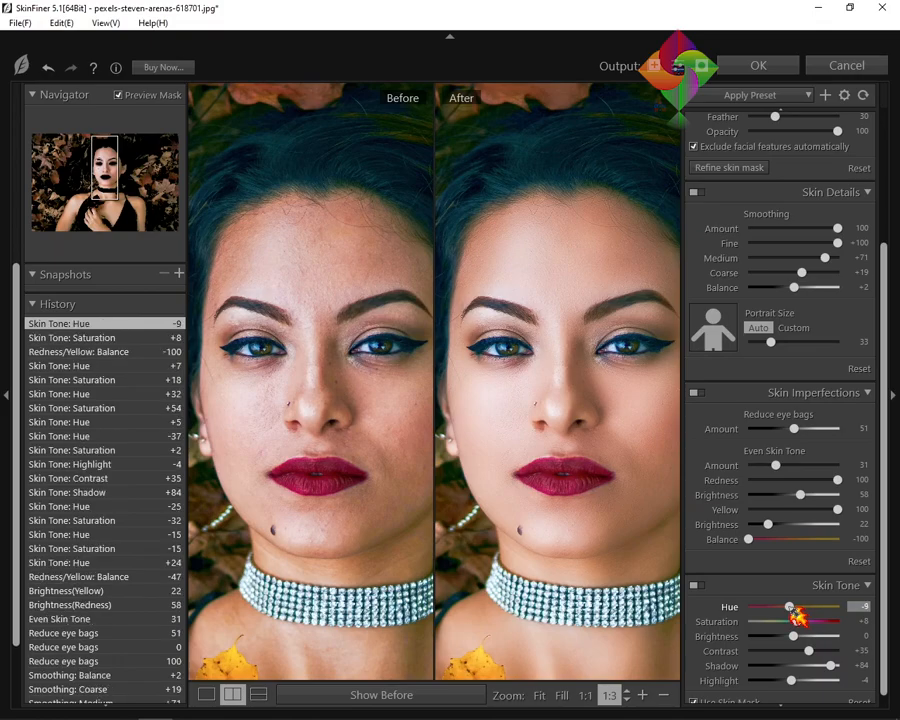
drag(601, 458, 593, 487)
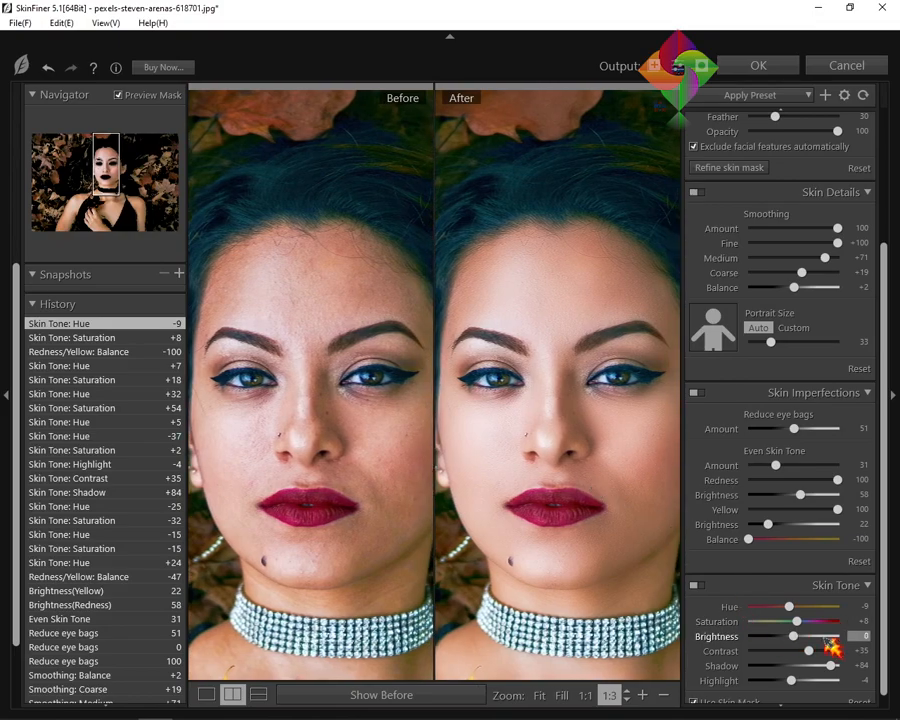
drag(791, 608, 797, 623)
drag(775, 465, 818, 502)
Strengthen the skin smoothing to Medium +98, Coarse +29 and Balance +7
scroll(785, 425, up, 2)
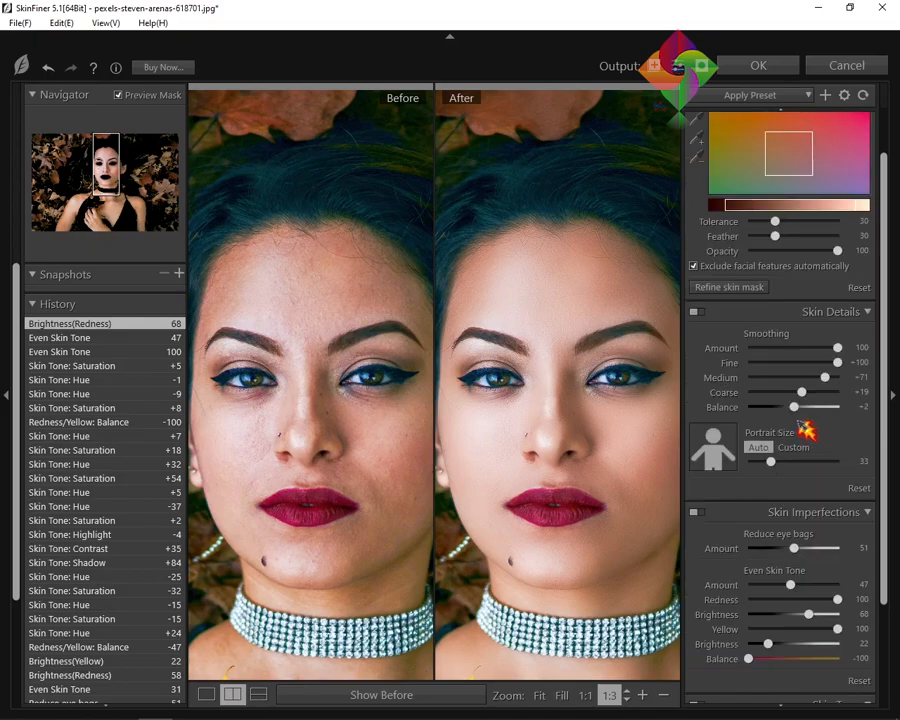
drag(826, 378, 850, 390)
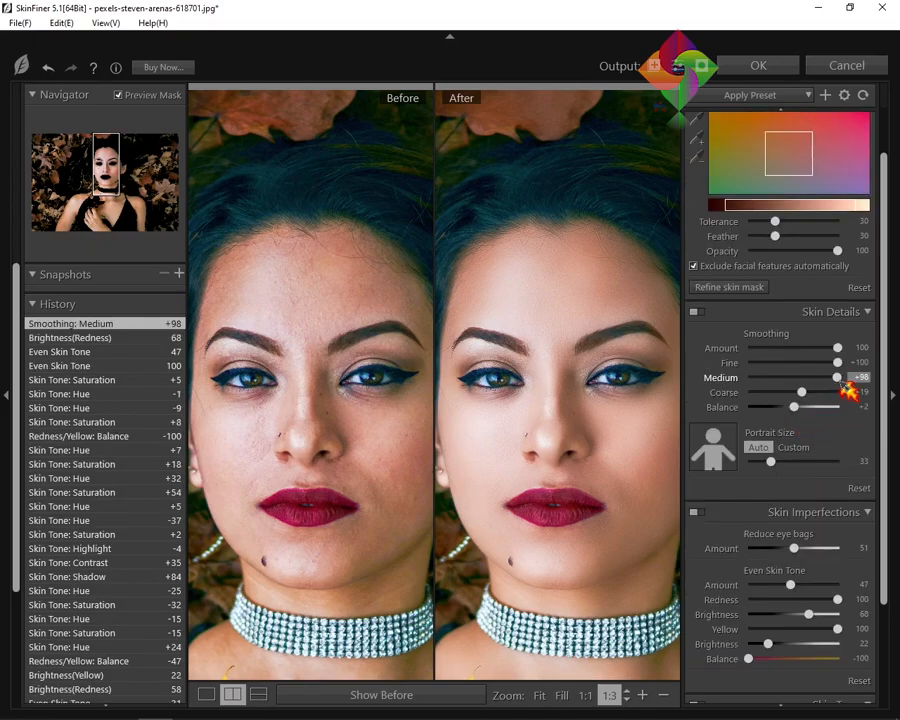
click(806, 393)
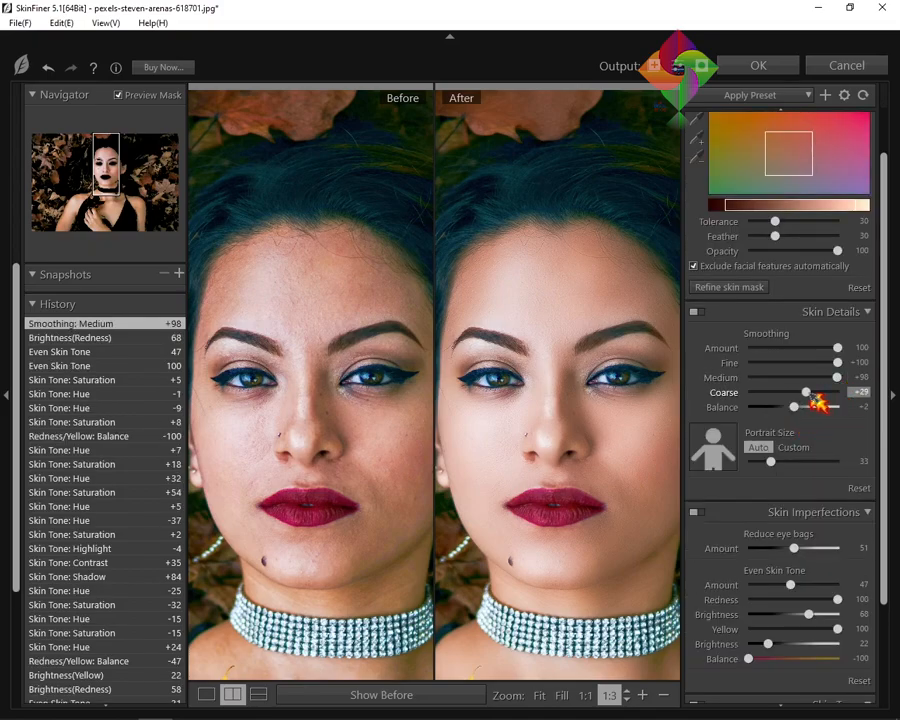
drag(811, 395, 803, 414)
Set the Skin Tone Brightness to +13 and the Even Skin Tone yellow Brightness to 0
scroll(822, 516, down, 3)
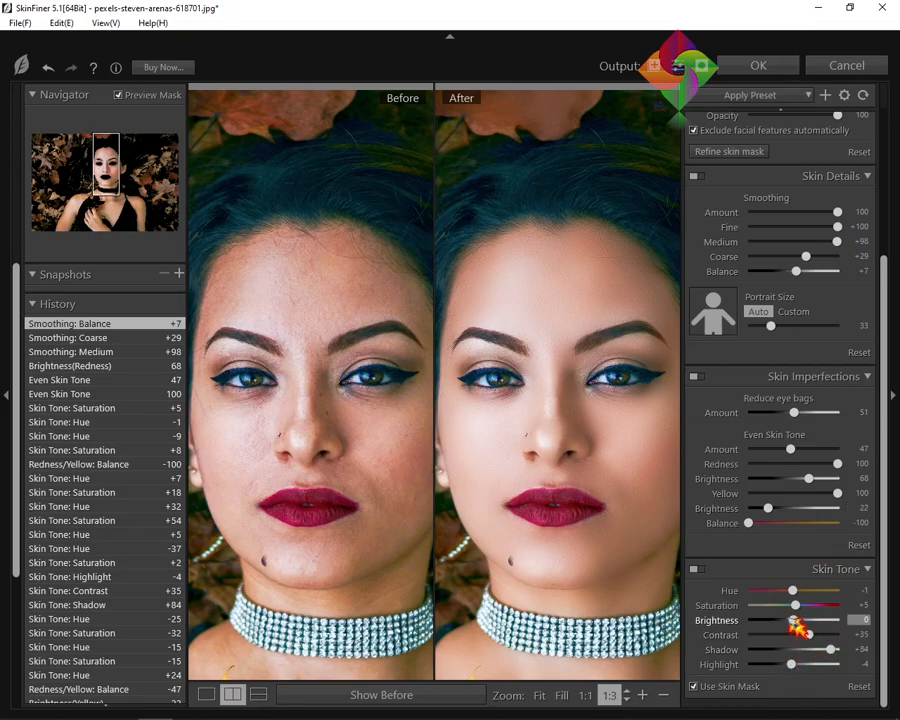
drag(803, 628, 808, 631)
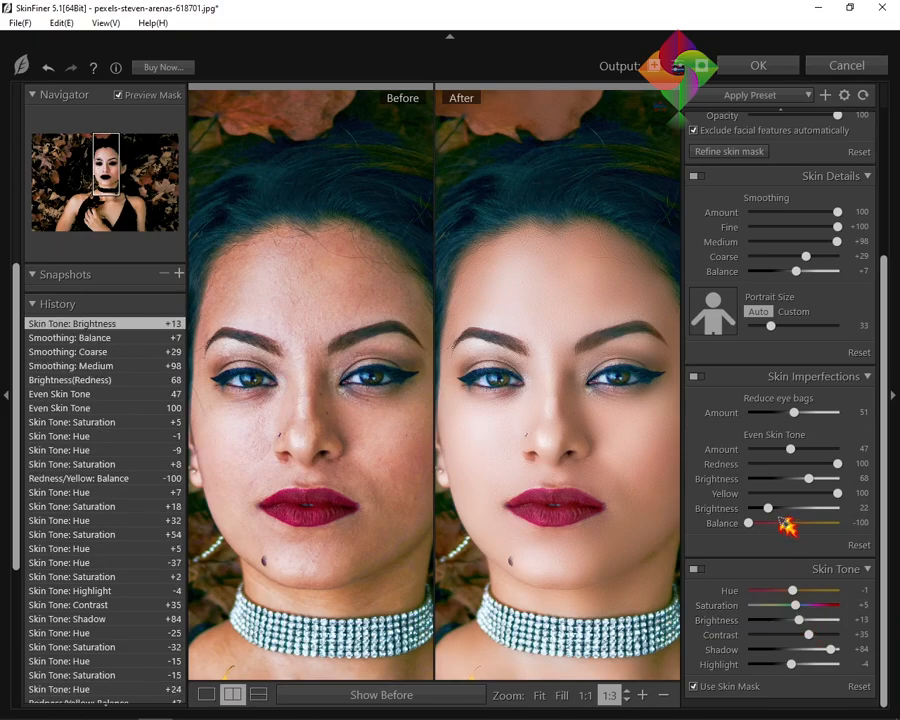
drag(773, 517, 752, 523)
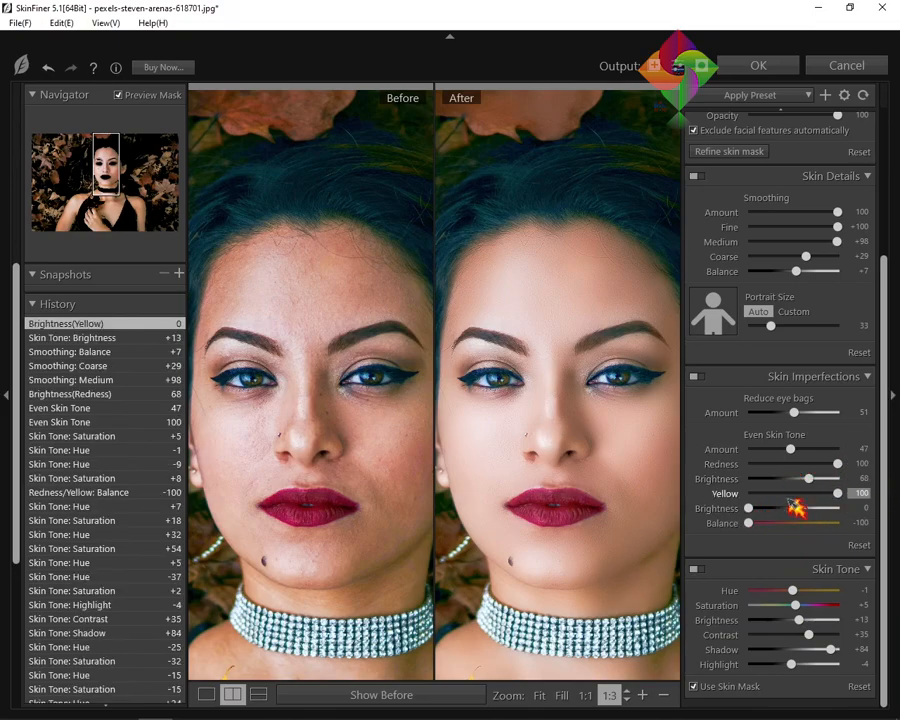
Save the current settings, with all setting groups included, as a preset named "work 4" and apply the filter to Layer 1
scroll(752, 512, up, 1)
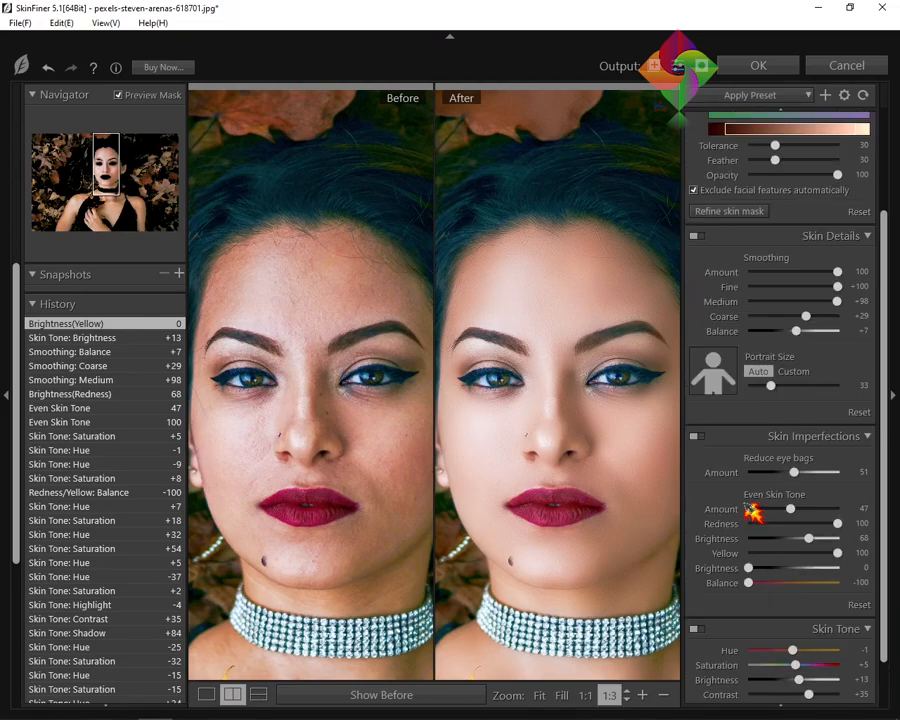
scroll(752, 512, up, 1)
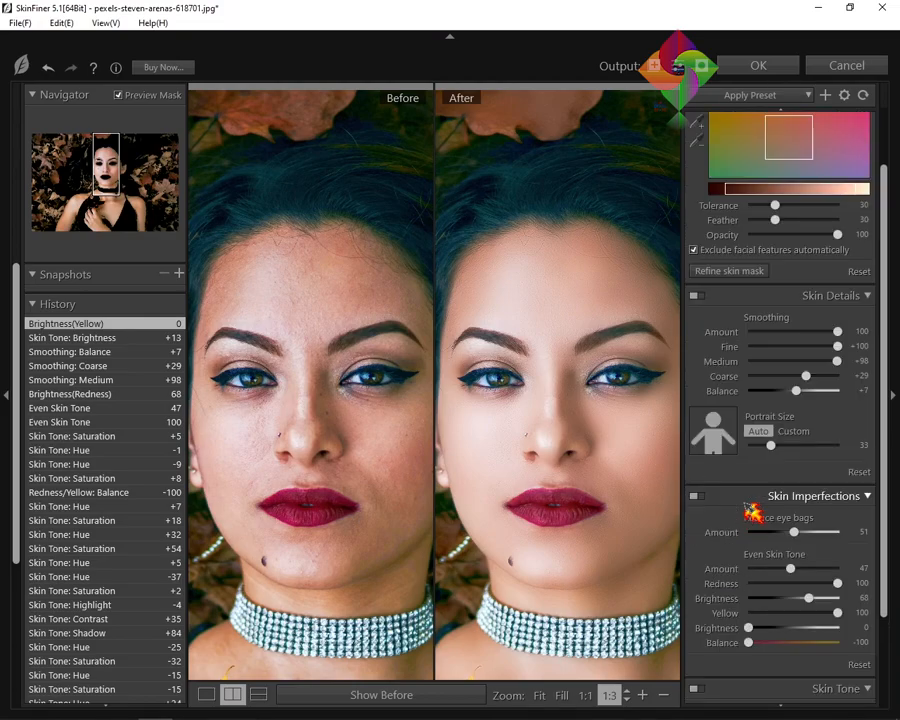
click(826, 95)
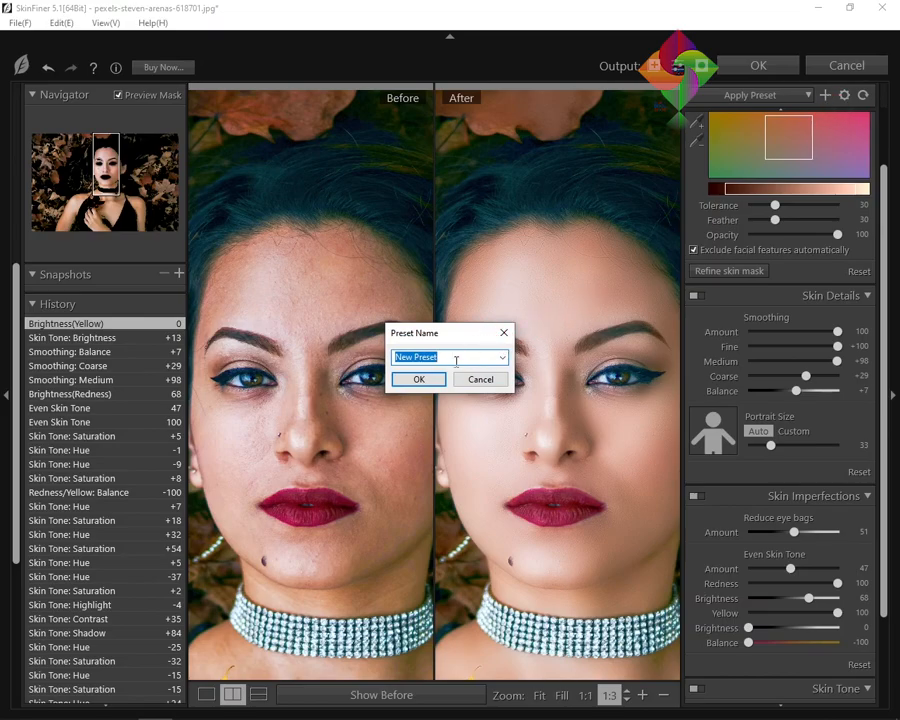
text(work 4)
key(Return)
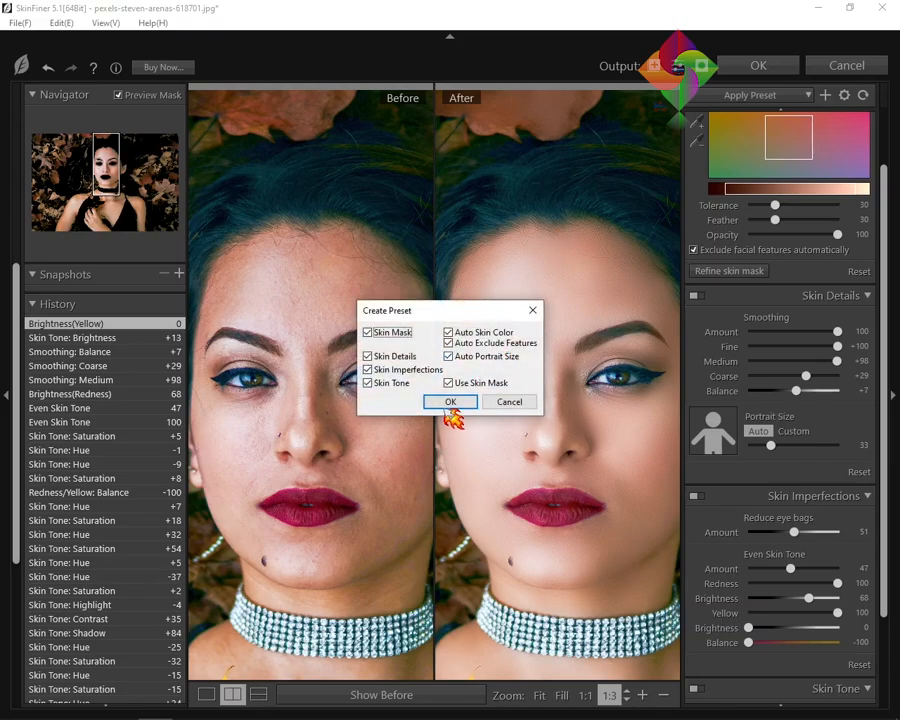
click(451, 402)
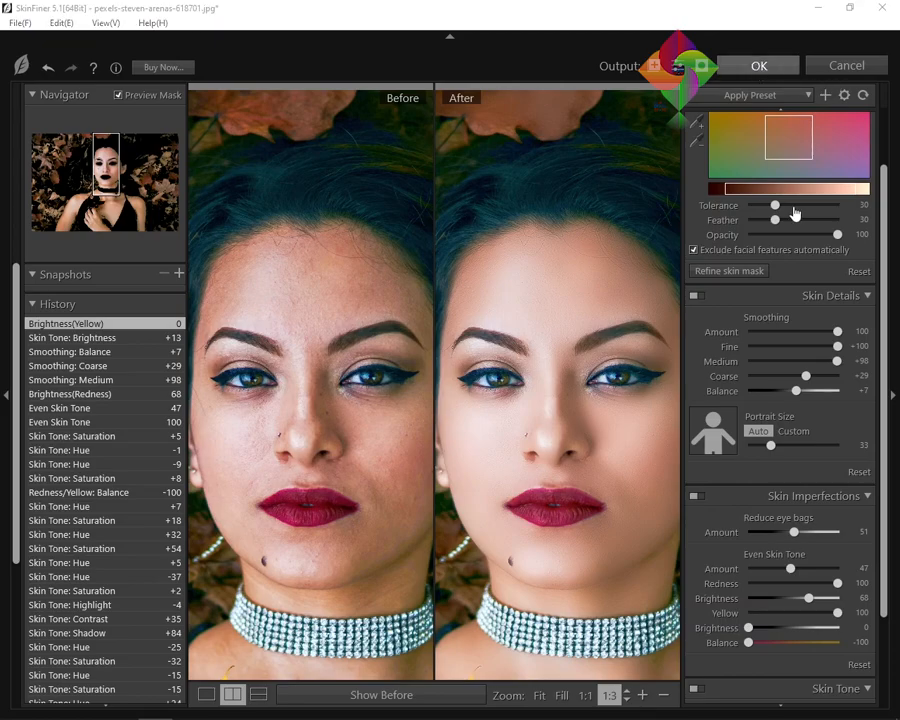
key(Return)
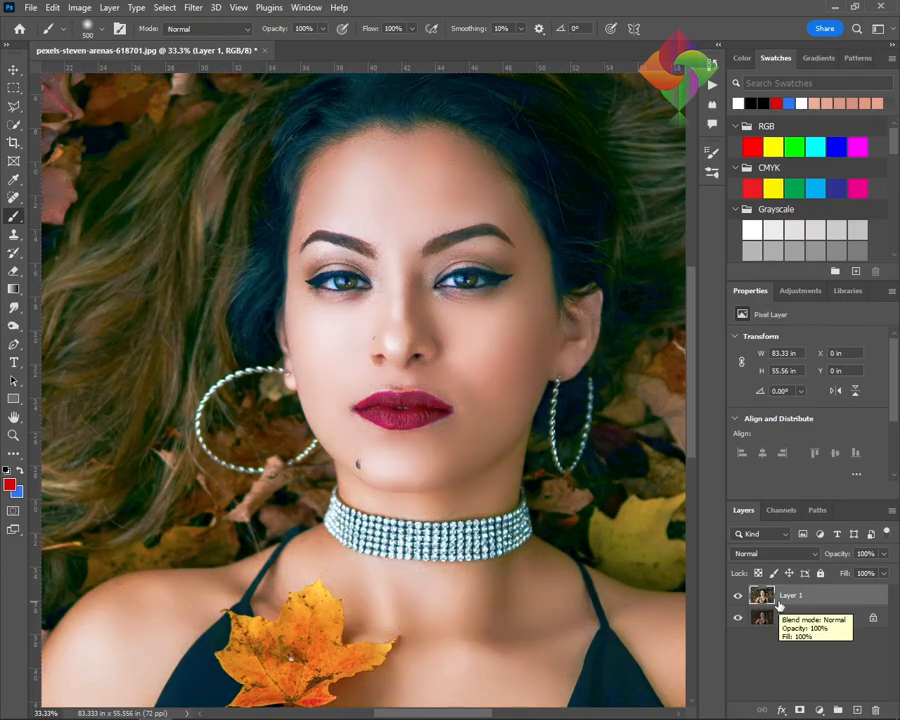
Compare the portrait before and after the retouch, both close up on the face and across the wider frame
click(738, 596)
click(738, 596)
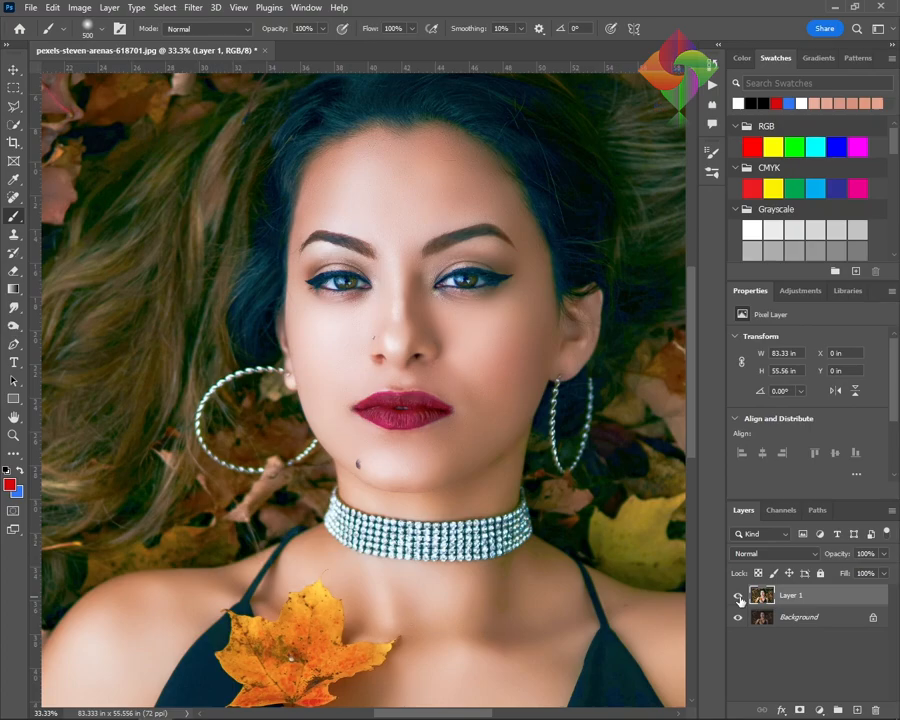
key(ctrl+minus)
key(ctrl+minus)
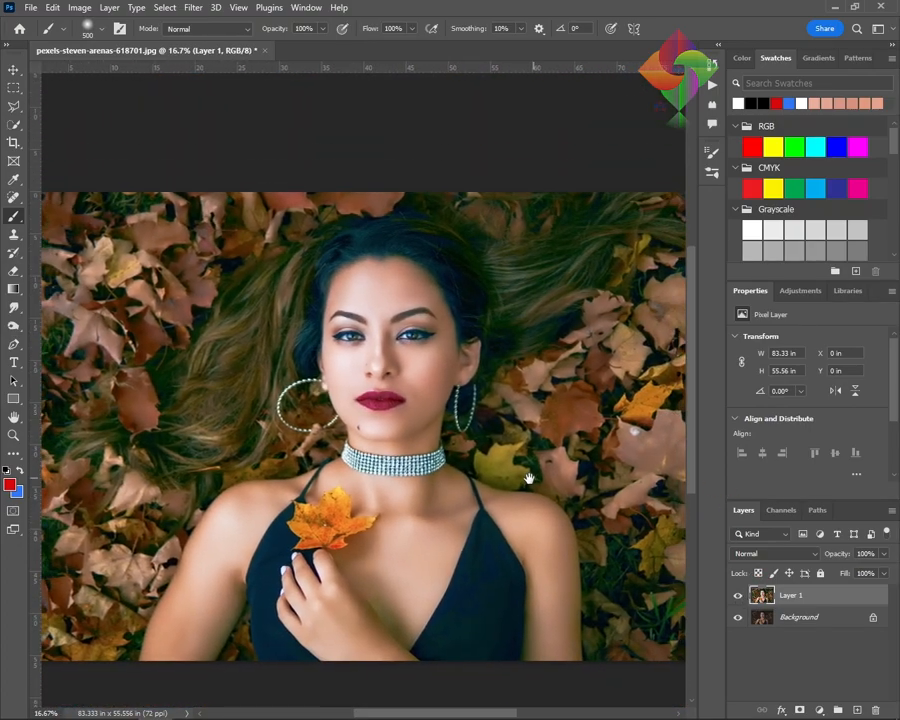
drag(529, 478, 526, 482)
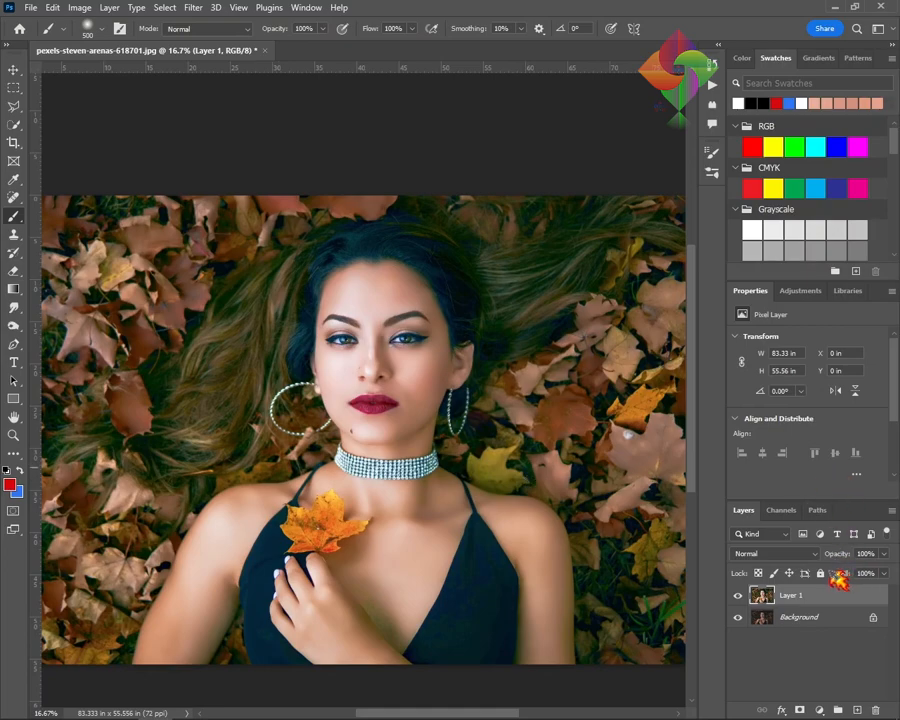
key(ctrl+comma)
key(ctrl+comma)
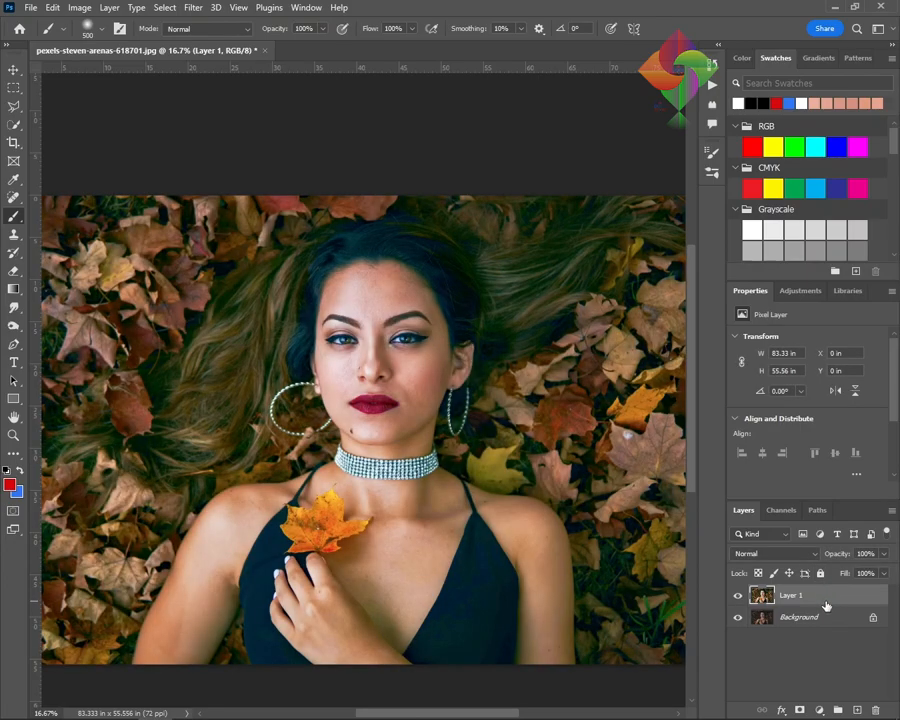
Duplicate Layer 1 and open the SkinFiner filter on the copy
key(ctrl+j)
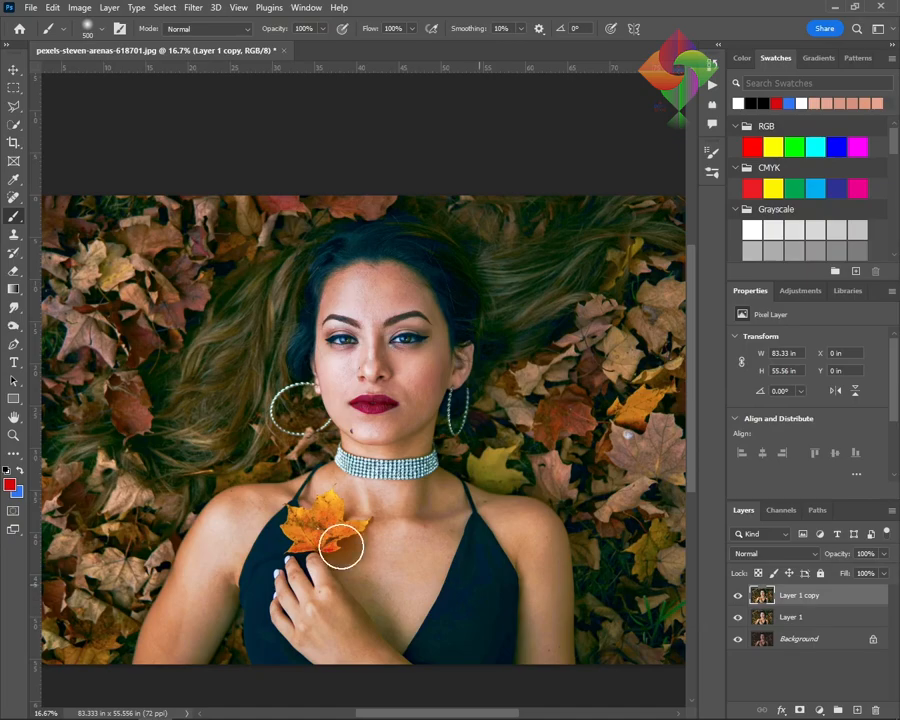
key(ctrl+plus)
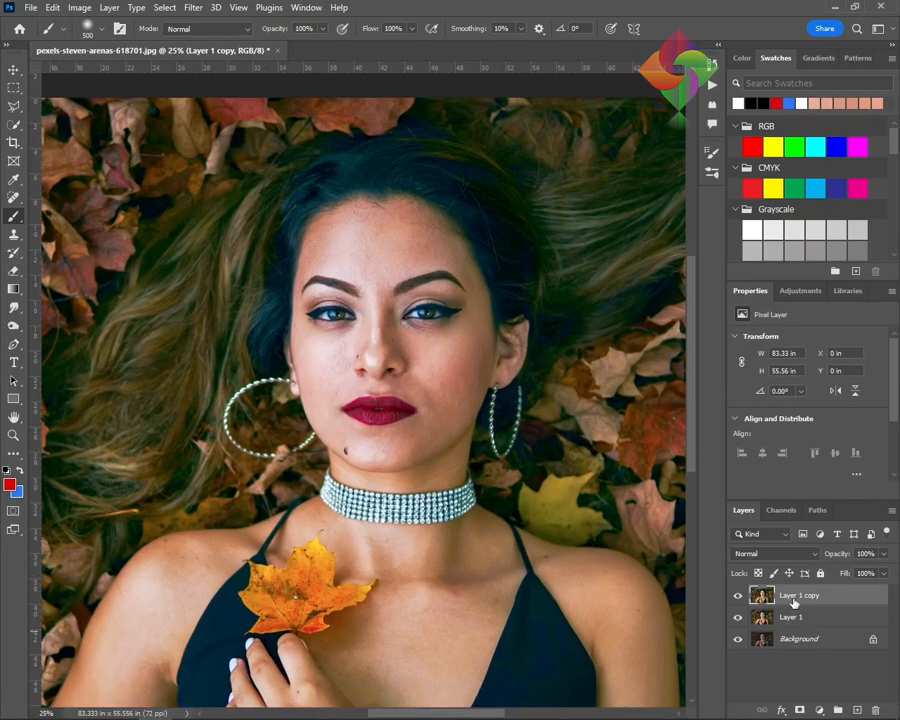
key(ctrl+e)
drag(783, 600, 857, 709)
click(193, 7)
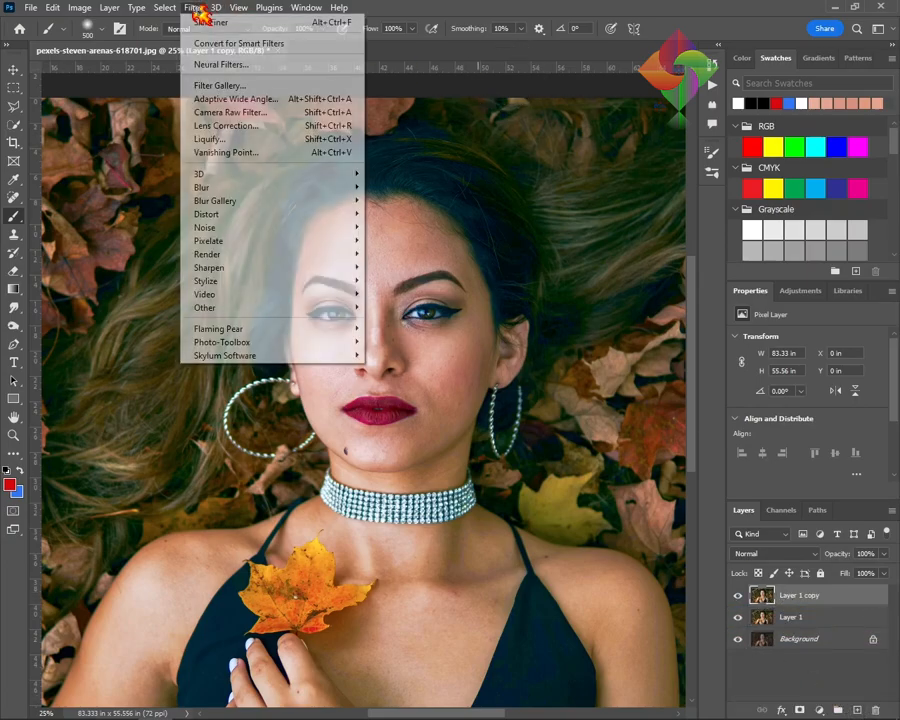
mouse_move(277, 348)
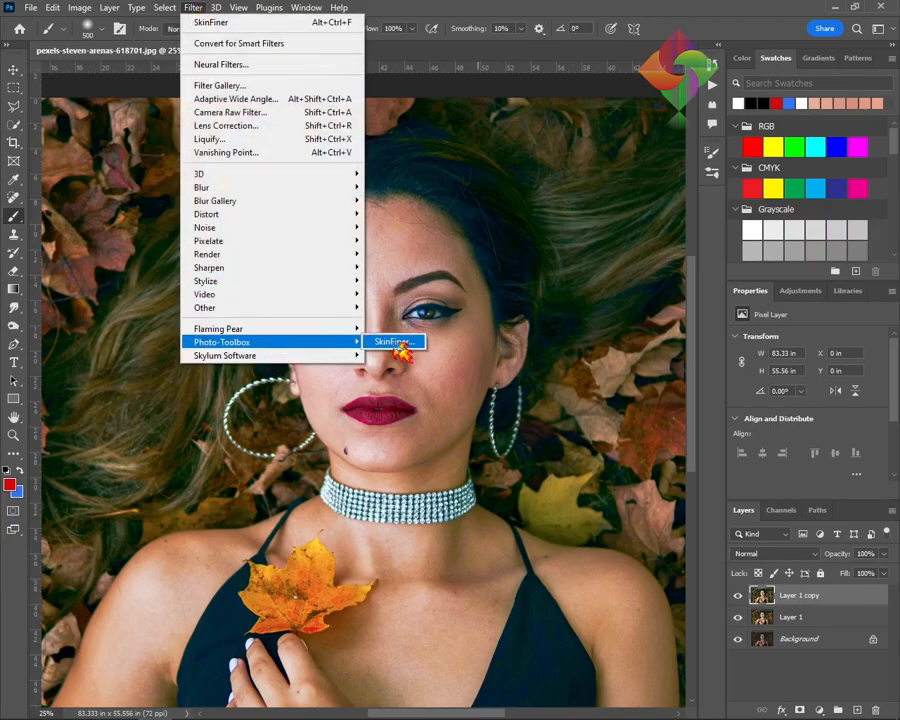
click(402, 346)
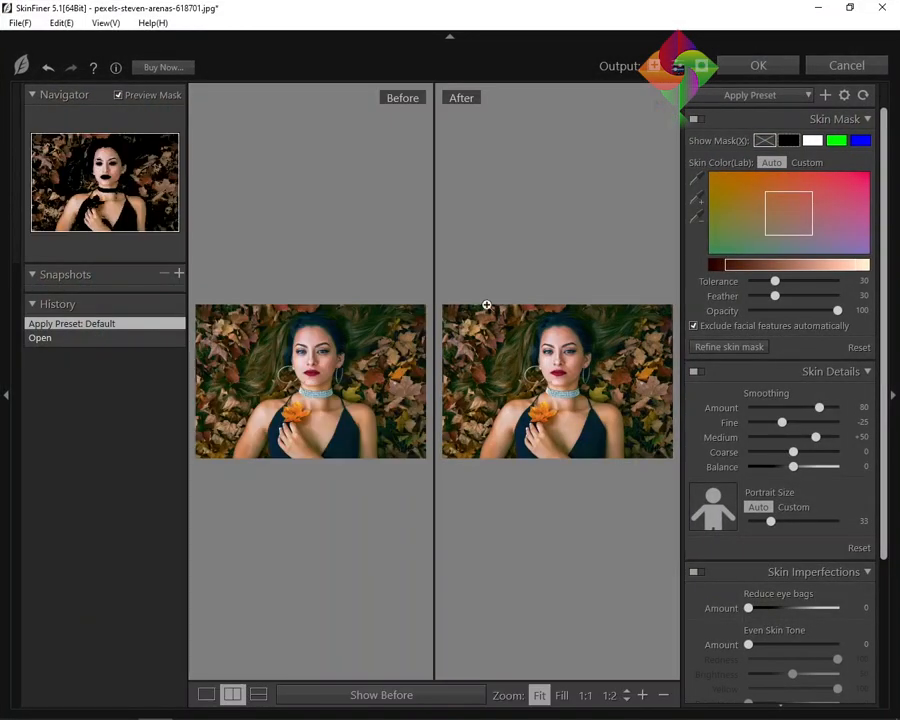
Load the saved "work 4" preset, check the smoothed face up close and apply the filter to the duplicated layer
click(762, 96)
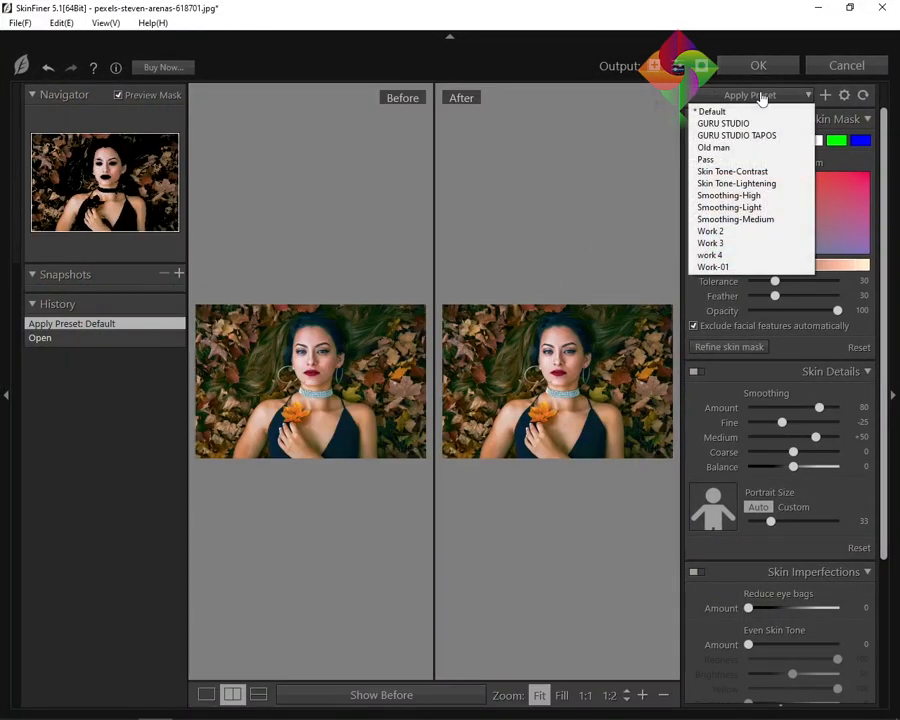
click(721, 261)
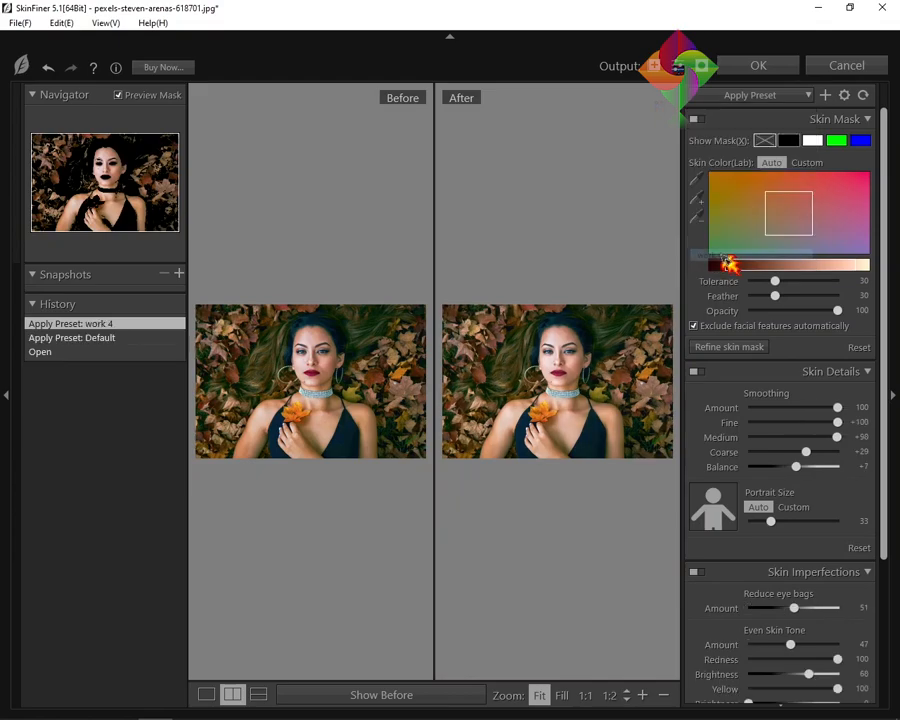
click(595, 361)
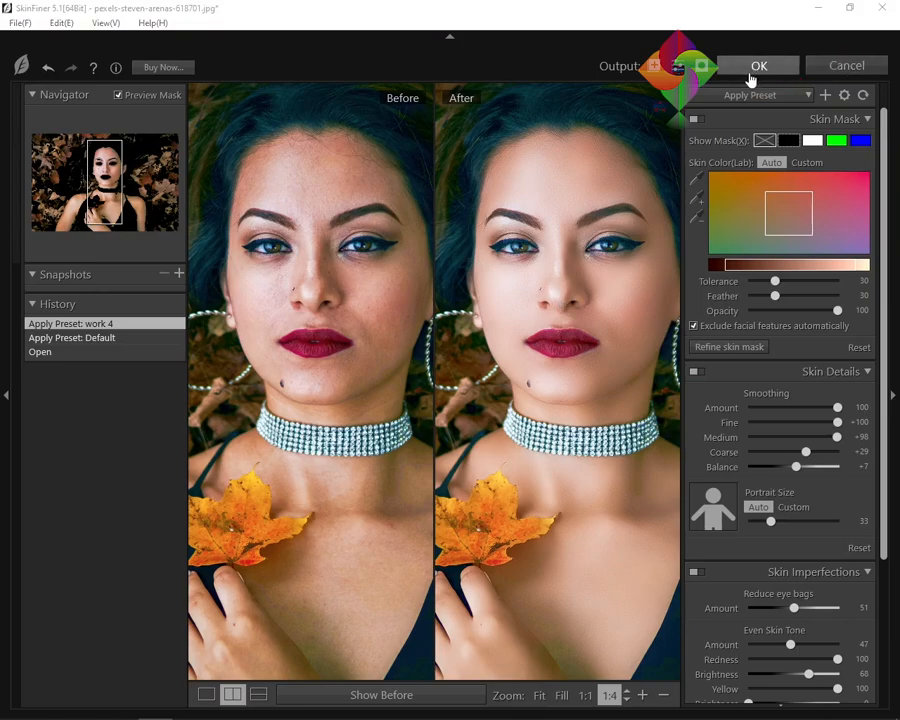
click(752, 66)
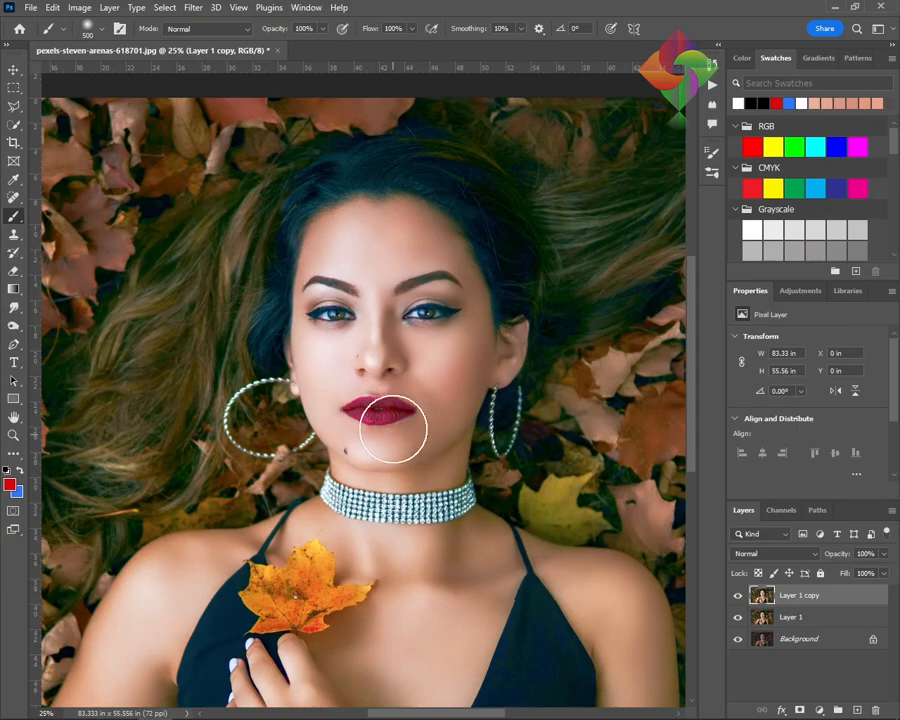
Compare the portrait with and without the smoothed Layer 1 copy by toggling that layer's visibility several times
key(ctrl+plus)
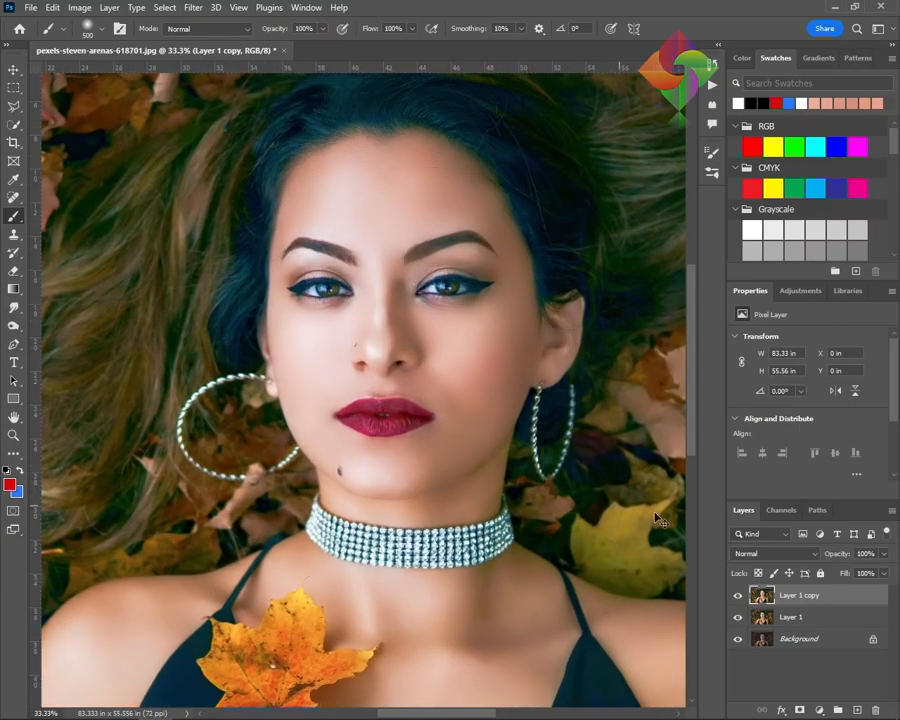
key(ctrl+minus)
key(ctrl+minus)
click(738, 597)
click(738, 597)
click(739, 599)
click(738, 597)
click(739, 599)
click(738, 598)
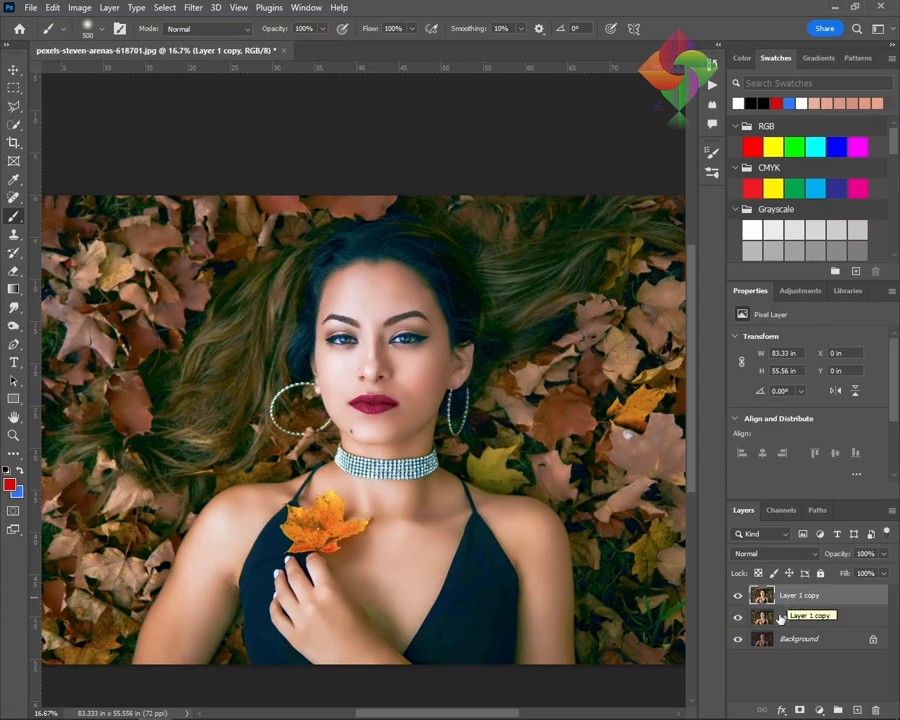
Stamp all visible layers into a new merged layer above Layer 1 copy, using the On-Screen Keyboard
click(540, 708)
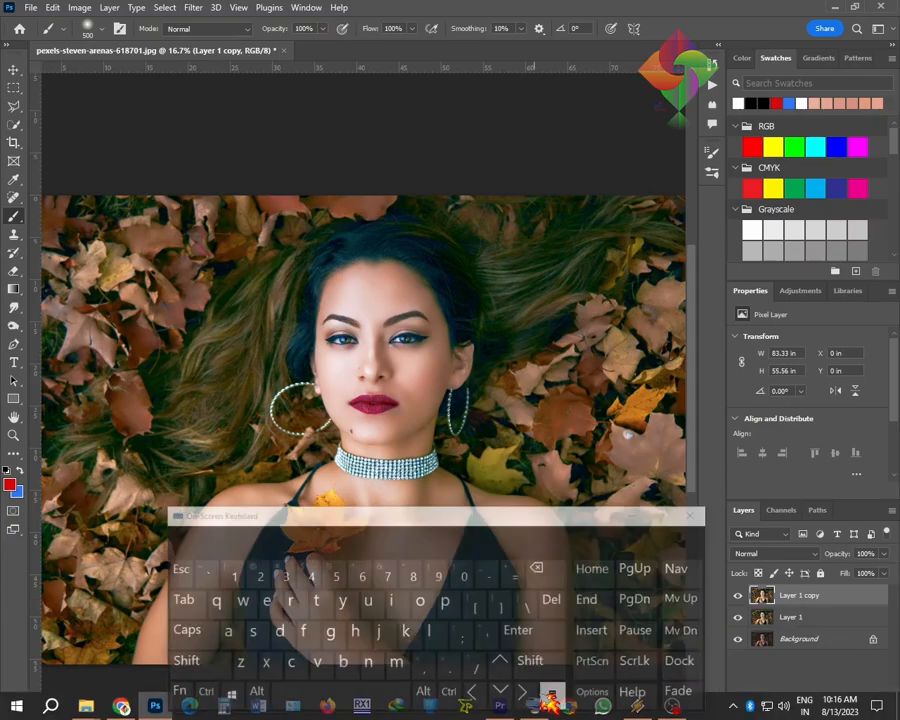
click(230, 690)
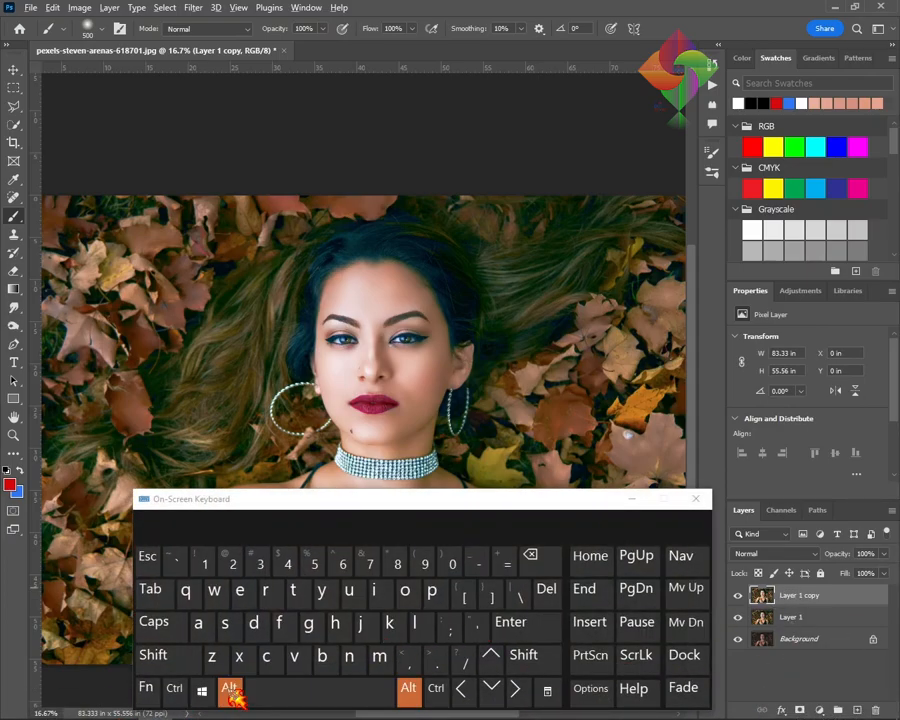
click(175, 688)
click(180, 668)
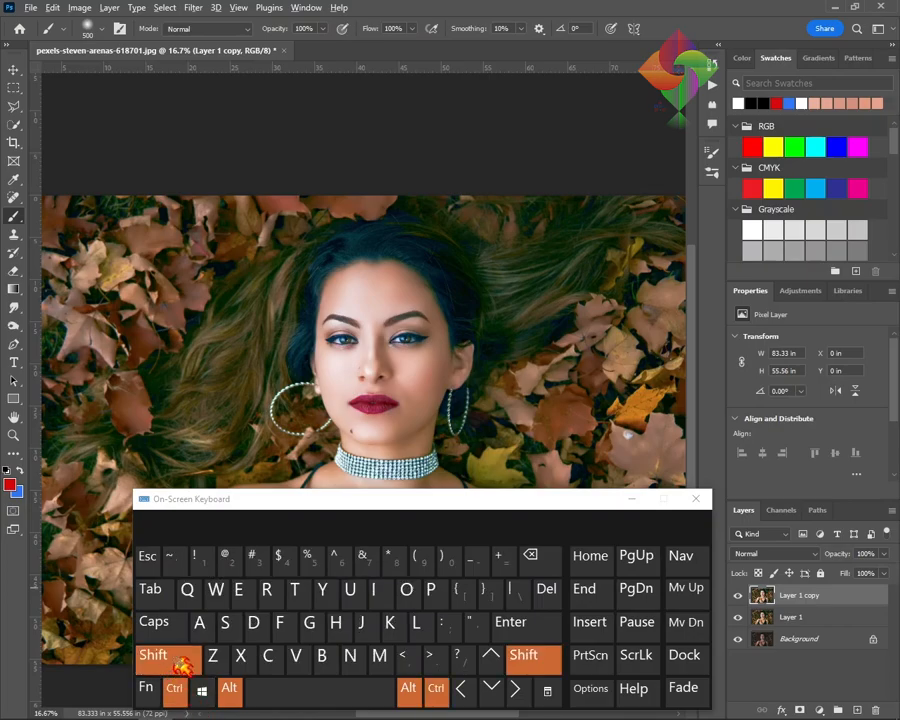
click(240, 590)
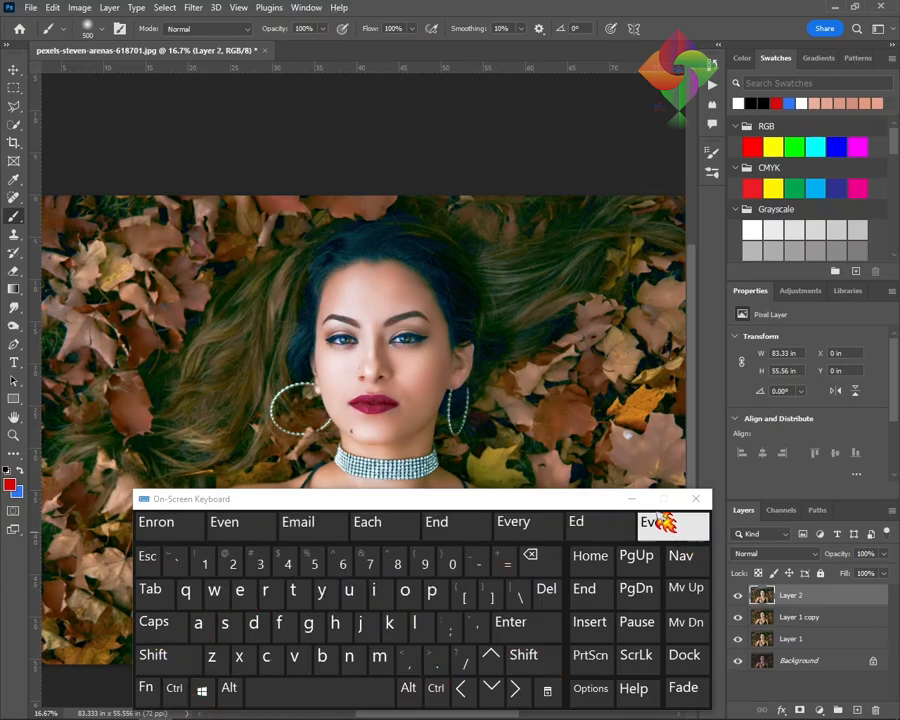